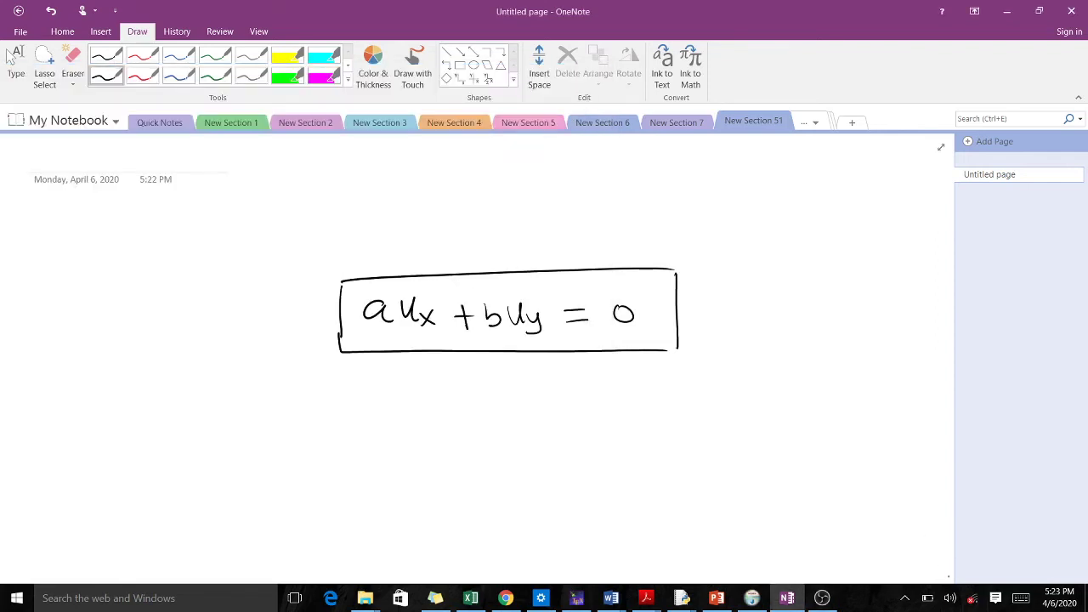
Handwrite (a,b)·∇u = 0 below the boxed equation.
{"action": "scroll", "coordinate": [493, 365], "scroll_direction": "down", "scroll_amount": 3}
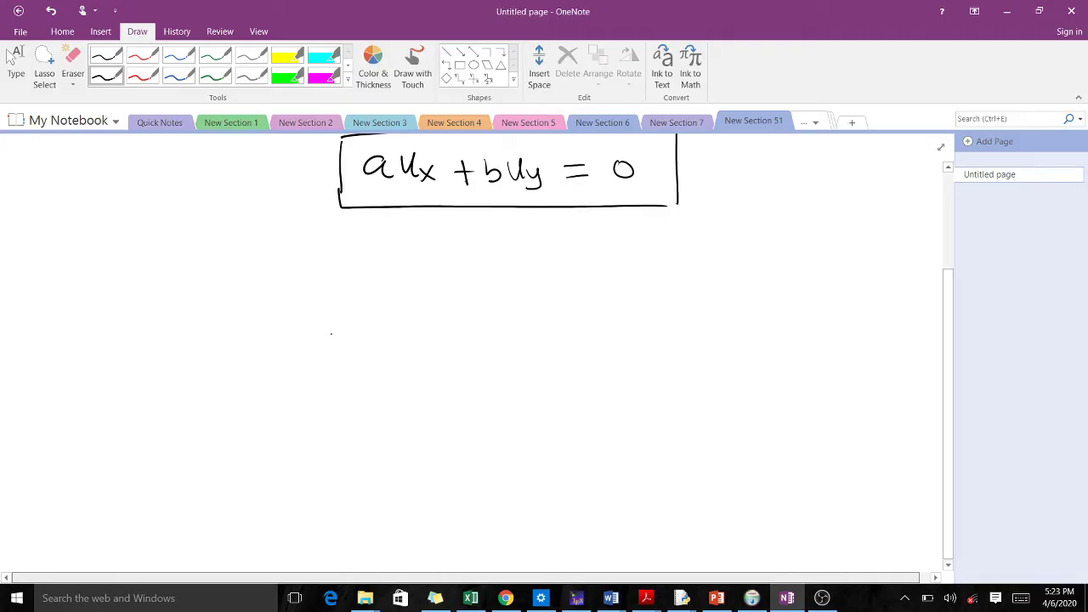
{"action": "left_click_drag", "start_coordinate": [360, 327], "coordinate": [354, 350]}
{"action": "mouse_move", "coordinate": [379, 331]}
{"action": "left_mouse_down"}
{"action": "mouse_move", "coordinate": [386, 348]}
{"action": "mouse_move", "coordinate": [414, 352]}
{"action": "mouse_move", "coordinate": [467, 332]}
{"action": "mouse_move", "coordinate": [464, 351]}
{"action": "mouse_move", "coordinate": [475, 332]}
{"action": "left_mouse_up"}
{"action": "left_click", "coordinate": [430, 343]}
{"action": "mouse_move", "coordinate": [481, 335]}
{"action": "left_mouse_down"}
{"action": "mouse_move", "coordinate": [503, 350]}
{"action": "mouse_move", "coordinate": [547, 343]}
{"action": "left_mouse_up"}
{"action": "left_click_drag", "start_coordinate": [566, 331], "coordinate": [564, 333]}
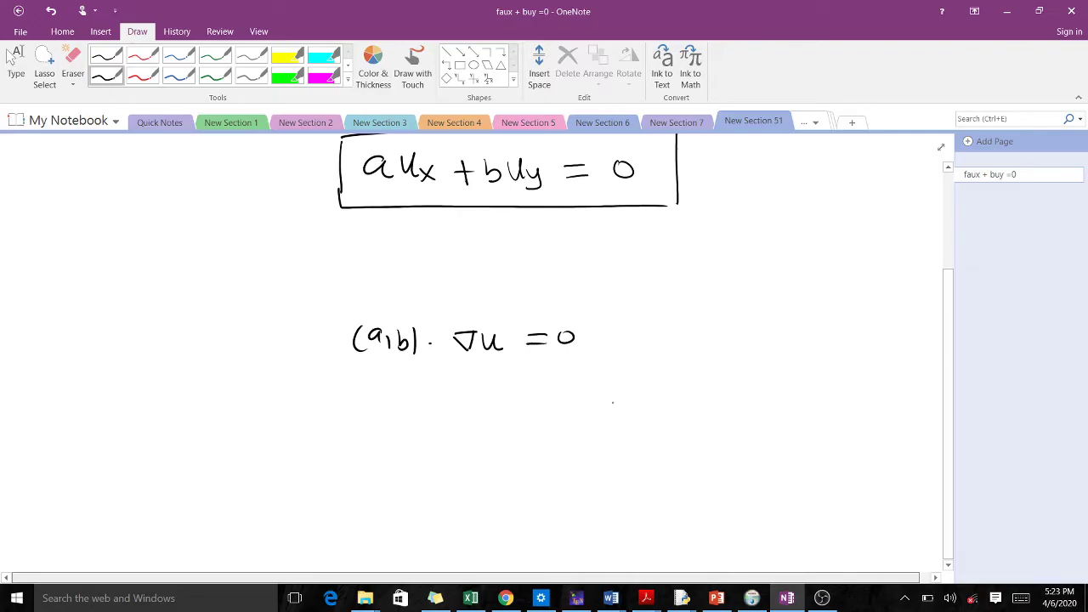
To the right, write the definition ∇ = (∂/∂x, ∂/∂y).
{"action": "mouse_move", "coordinate": [636, 380]}
{"action": "left_mouse_down"}
{"action": "mouse_move", "coordinate": [656, 379]}
{"action": "mouse_move", "coordinate": [647, 399]}
{"action": "left_mouse_up"}
{"action": "mouse_move", "coordinate": [647, 399]}
{"action": "left_mouse_down"}
{"action": "mouse_move", "coordinate": [655, 382]}
{"action": "mouse_move", "coordinate": [676, 386]}
{"action": "left_mouse_up"}
{"action": "left_click_drag", "start_coordinate": [666, 393], "coordinate": [722, 429]}
{"action": "mouse_move", "coordinate": [724, 377]}
{"action": "left_mouse_down"}
{"action": "mouse_move", "coordinate": [734, 380]}
{"action": "mouse_move", "coordinate": [728, 411]}
{"action": "mouse_move", "coordinate": [756, 422]}
{"action": "left_mouse_up"}
{"action": "mouse_move", "coordinate": [756, 411]}
{"action": "left_mouse_down"}
{"action": "mouse_move", "coordinate": [747, 422]}
{"action": "mouse_move", "coordinate": [792, 384]}
{"action": "mouse_move", "coordinate": [808, 397]}
{"action": "mouse_move", "coordinate": [804, 415]}
{"action": "mouse_move", "coordinate": [820, 418]}
{"action": "left_mouse_up"}
{"action": "left_click_drag", "start_coordinate": [834, 408], "coordinate": [824, 430]}
{"action": "left_click_drag", "start_coordinate": [843, 380], "coordinate": [848, 436]}
Below it, write ∇u = (∂u/∂x, ∂u/∂y).
{"action": "mouse_move", "coordinate": [634, 452]}
{"action": "left_mouse_down"}
{"action": "mouse_move", "coordinate": [651, 452]}
{"action": "mouse_move", "coordinate": [645, 469]}
{"action": "left_mouse_up"}
{"action": "left_click_drag", "start_coordinate": [658, 452], "coordinate": [677, 469]}
{"action": "left_click_drag", "start_coordinate": [689, 453], "coordinate": [702, 454]}
{"action": "left_click_drag", "start_coordinate": [691, 461], "coordinate": [761, 471]}
{"action": "mouse_move", "coordinate": [747, 484]}
{"action": "left_mouse_down"}
{"action": "mouse_move", "coordinate": [741, 499]}
{"action": "mouse_move", "coordinate": [766, 501]}
{"action": "left_mouse_up"}
{"action": "left_click_drag", "start_coordinate": [766, 490], "coordinate": [755, 501]}
{"action": "mouse_move", "coordinate": [777, 461]}
{"action": "left_mouse_down"}
{"action": "mouse_move", "coordinate": [774, 474]}
{"action": "mouse_move", "coordinate": [799, 462]}
{"action": "mouse_move", "coordinate": [828, 468]}
{"action": "left_mouse_up"}
{"action": "mouse_move", "coordinate": [809, 484]}
{"action": "left_mouse_down"}
{"action": "mouse_move", "coordinate": [802, 501]}
{"action": "mouse_move", "coordinate": [821, 498]}
{"action": "left_mouse_up"}
{"action": "left_click_drag", "start_coordinate": [827, 490], "coordinate": [817, 510]}
{"action": "left_click_drag", "start_coordinate": [840, 448], "coordinate": [841, 506]}
{"action": "left_click_drag", "start_coordinate": [714, 442], "coordinate": [714, 494]}
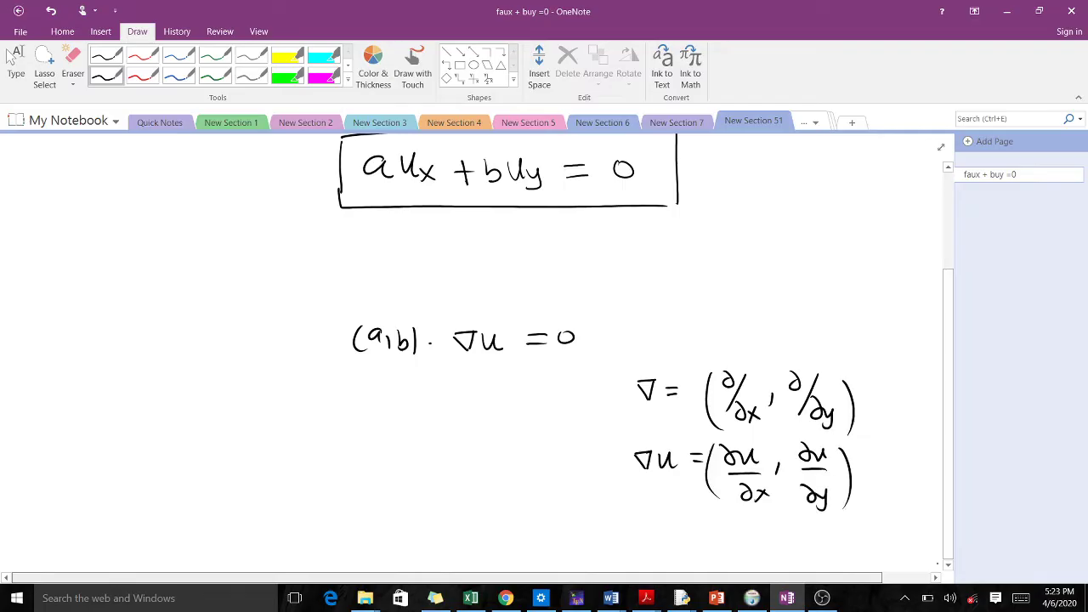
Start a new line below the ∇u definition with (a,b).
{"action": "scroll", "coordinate": [632, 418], "scroll_direction": "down", "scroll_amount": 3}
{"action": "left_click_drag", "start_coordinate": [637, 410], "coordinate": [634, 434]}
{"action": "left_click_drag", "start_coordinate": [655, 417], "coordinate": [658, 431]}
{"action": "mouse_move", "coordinate": [662, 426]}
{"action": "left_mouse_down"}
{"action": "mouse_move", "coordinate": [662, 436]}
{"action": "mouse_move", "coordinate": [760, 417]}
{"action": "left_mouse_up"}
Complete (a,b)·∇u and write (a,b)·(∂u/∂x, ∂u/∂y) beneath it.
{"action": "left_click", "coordinate": [698, 429]}
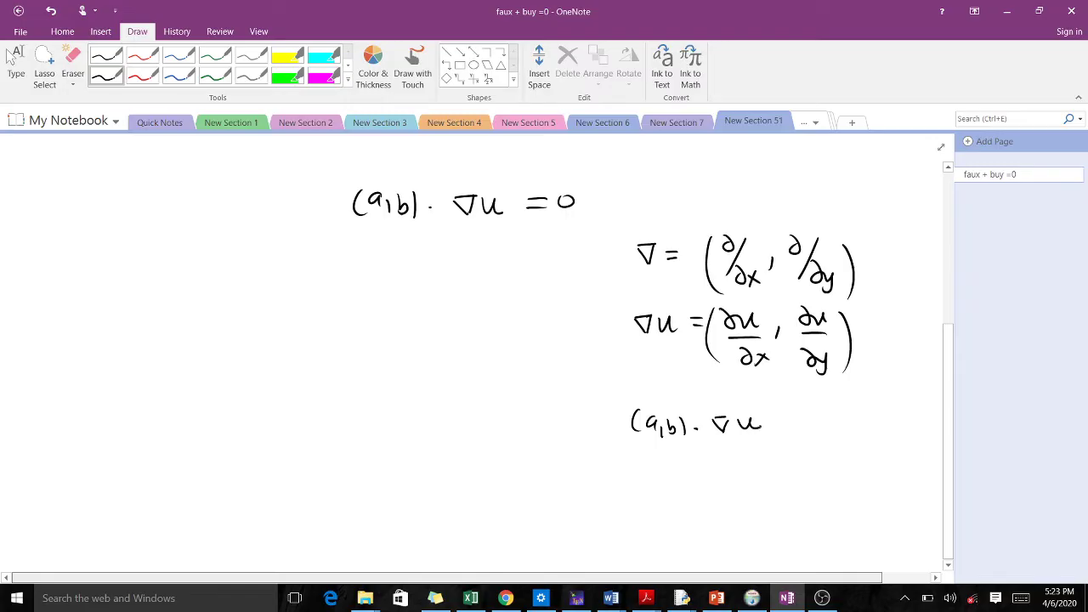
{"action": "left_click_drag", "start_coordinate": [650, 456], "coordinate": [646, 473]}
{"action": "left_click_drag", "start_coordinate": [663, 462], "coordinate": [673, 471]}
{"action": "left_click_drag", "start_coordinate": [681, 457], "coordinate": [679, 474]}
{"action": "mouse_move", "coordinate": [692, 456]}
{"action": "left_mouse_down"}
{"action": "mouse_move", "coordinate": [692, 474]}
{"action": "mouse_move", "coordinate": [736, 508]}
{"action": "left_mouse_up"}
{"action": "mouse_move", "coordinate": [758, 452]}
{"action": "left_mouse_down"}
{"action": "mouse_move", "coordinate": [763, 465]}
{"action": "mouse_move", "coordinate": [787, 464]}
{"action": "left_mouse_up"}
{"action": "left_click_drag", "start_coordinate": [759, 472], "coordinate": [790, 473]}
{"action": "mouse_move", "coordinate": [770, 483]}
{"action": "left_mouse_down"}
{"action": "mouse_move", "coordinate": [775, 498]}
{"action": "mouse_move", "coordinate": [798, 496]}
{"action": "mouse_move", "coordinate": [805, 474]}
{"action": "mouse_move", "coordinate": [831, 463]}
{"action": "left_mouse_up"}
{"action": "left_click_drag", "start_coordinate": [836, 454], "coordinate": [860, 464]}
{"action": "mouse_move", "coordinate": [830, 473]}
{"action": "left_mouse_down"}
{"action": "mouse_move", "coordinate": [860, 473]}
{"action": "mouse_move", "coordinate": [843, 501]}
{"action": "left_mouse_up"}
{"action": "mouse_move", "coordinate": [844, 493]}
{"action": "left_mouse_down"}
{"action": "mouse_move", "coordinate": [857, 504]}
{"action": "mouse_move", "coordinate": [850, 515]}
{"action": "left_mouse_up"}
{"action": "left_click_drag", "start_coordinate": [868, 454], "coordinate": [872, 510]}
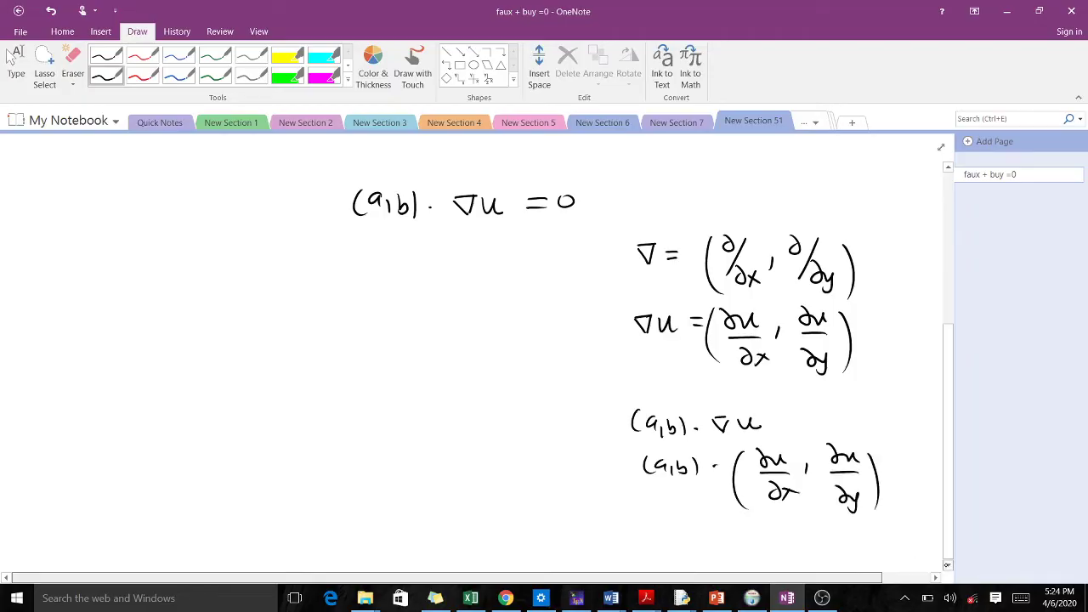
Below the vector line, write a ∂u/∂x + b ∂u/∂y.
{"action": "scroll", "coordinate": [919, 549], "scroll_direction": "down", "scroll_amount": 3}
{"action": "left_click_drag", "start_coordinate": [682, 413], "coordinate": [695, 423]}
{"action": "left_click_drag", "start_coordinate": [705, 414], "coordinate": [724, 425]}
{"action": "mouse_move", "coordinate": [697, 433]}
{"action": "left_mouse_down"}
{"action": "mouse_move", "coordinate": [728, 435]}
{"action": "mouse_move", "coordinate": [706, 457]}
{"action": "mouse_move", "coordinate": [732, 455]}
{"action": "left_mouse_up"}
{"action": "left_click_drag", "start_coordinate": [755, 419], "coordinate": [754, 437]}
{"action": "left_click_drag", "start_coordinate": [748, 426], "coordinate": [794, 428]}
{"action": "left_click_drag", "start_coordinate": [798, 413], "coordinate": [803, 428]}
{"action": "mouse_move", "coordinate": [815, 418]}
{"action": "left_mouse_down"}
{"action": "mouse_move", "coordinate": [833, 433]}
{"action": "mouse_move", "coordinate": [809, 461]}
{"action": "left_mouse_up"}
{"action": "left_click_drag", "start_coordinate": [821, 452], "coordinate": [824, 473]}
Write aux + buy = 0 under the expanded sum.
{"action": "left_click_drag", "start_coordinate": [700, 488], "coordinate": [705, 501]}
{"action": "left_click_drag", "start_coordinate": [709, 486], "coordinate": [726, 500]}
{"action": "mouse_move", "coordinate": [728, 492]}
{"action": "left_mouse_down"}
{"action": "mouse_move", "coordinate": [728, 502]}
{"action": "mouse_move", "coordinate": [759, 503]}
{"action": "left_mouse_up"}
{"action": "left_click_drag", "start_coordinate": [751, 495], "coordinate": [809, 508]}
{"action": "left_click_drag", "start_coordinate": [826, 490], "coordinate": [847, 498]}
{"action": "left_click_drag", "start_coordinate": [858, 488], "coordinate": [857, 490]}
{"action": "scroll", "coordinate": [765, 340], "scroll_direction": "up", "scroll_amount": 10}
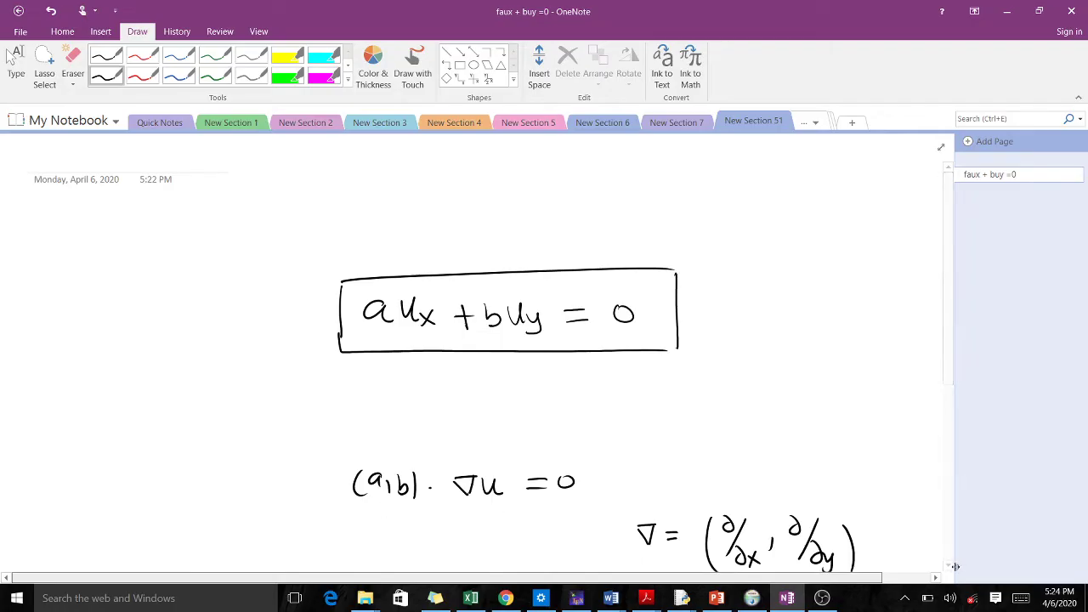
{"action": "scroll", "coordinate": [947, 563], "scroll_direction": "down", "scroll_amount": 5}
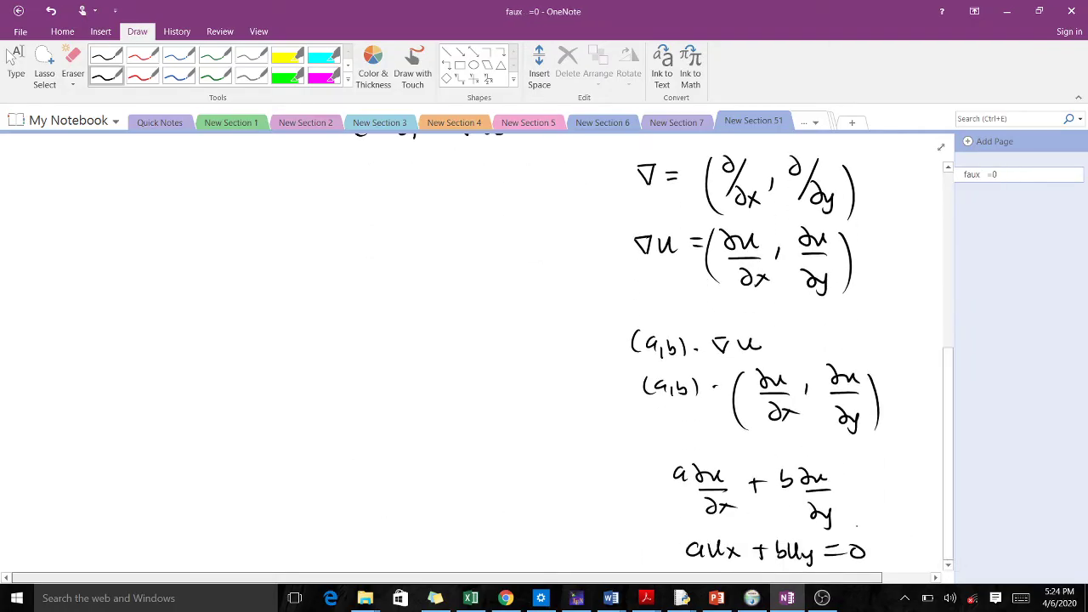
{"action": "type", "text": "+ buy"}
Write list item '1. Method of characteristics' on the left of the page.
{"action": "left_click_drag", "start_coordinate": [136, 356], "coordinate": [139, 379]}
{"action": "left_click", "coordinate": [150, 370]}
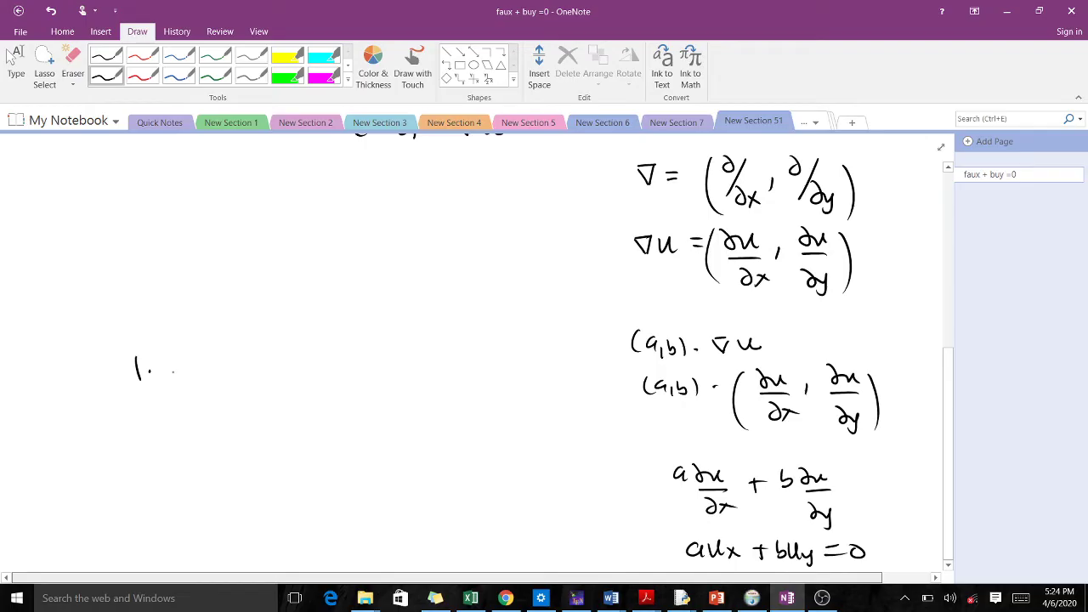
{"action": "mouse_move", "coordinate": [175, 354]}
{"action": "left_mouse_down"}
{"action": "mouse_move", "coordinate": [204, 374]}
{"action": "mouse_move", "coordinate": [223, 363]}
{"action": "mouse_move", "coordinate": [416, 377]}
{"action": "mouse_move", "coordinate": [590, 365]}
{"action": "left_mouse_up"}
{"action": "left_click_drag", "start_coordinate": [85, 440], "coordinate": [105, 453]}
Begin item '2.' with two check marks followed by 'change of'.
{"action": "left_click", "coordinate": [110, 449]}
{"action": "left_click", "coordinate": [166, 445]}
{"action": "left_click_drag", "start_coordinate": [192, 442], "coordinate": [316, 438]}
{"action": "mouse_move", "coordinate": [354, 443]}
{"action": "left_mouse_down"}
{"action": "mouse_move", "coordinate": [362, 453]}
{"action": "mouse_move", "coordinate": [382, 433]}
{"action": "mouse_move", "coordinate": [381, 451]}
{"action": "left_mouse_up"}
{"action": "mouse_move", "coordinate": [382, 431]}
{"action": "left_mouse_down"}
{"action": "mouse_move", "coordinate": [387, 452]}
{"action": "mouse_move", "coordinate": [407, 451]}
{"action": "left_mouse_up"}
{"action": "mouse_move", "coordinate": [406, 444]}
{"action": "left_mouse_down"}
{"action": "mouse_move", "coordinate": [439, 440]}
{"action": "mouse_move", "coordinate": [447, 454]}
{"action": "left_mouse_up"}
{"action": "left_click_drag", "start_coordinate": [449, 445], "coordinate": [476, 444]}
{"action": "left_click_drag", "start_coordinate": [501, 440], "coordinate": [534, 425]}
{"action": "mouse_move", "coordinate": [528, 432]}
{"action": "left_mouse_down"}
{"action": "mouse_move", "coordinate": [525, 459]}
{"action": "mouse_move", "coordinate": [535, 440]}
{"action": "left_mouse_up"}
Finish item 2 with 'coordinates.' on the next line.
{"action": "left_click_drag", "start_coordinate": [195, 495], "coordinate": [185, 507]}
{"action": "left_click_drag", "start_coordinate": [192, 502], "coordinate": [234, 506]}
{"action": "mouse_move", "coordinate": [231, 497]}
{"action": "left_mouse_down"}
{"action": "mouse_move", "coordinate": [250, 507]}
{"action": "mouse_move", "coordinate": [269, 496]}
{"action": "left_mouse_up"}
{"action": "mouse_move", "coordinate": [277, 499]}
{"action": "left_mouse_down"}
{"action": "mouse_move", "coordinate": [278, 486]}
{"action": "mouse_move", "coordinate": [295, 503]}
{"action": "mouse_move", "coordinate": [331, 500]}
{"action": "left_mouse_up"}
{"action": "left_click_drag", "start_coordinate": [335, 493], "coordinate": [348, 500]}
{"action": "left_click_drag", "start_coordinate": [348, 484], "coordinate": [383, 492]}
{"action": "left_click_drag", "start_coordinate": [394, 486], "coordinate": [389, 498]}
{"action": "left_click", "coordinate": [408, 492]}
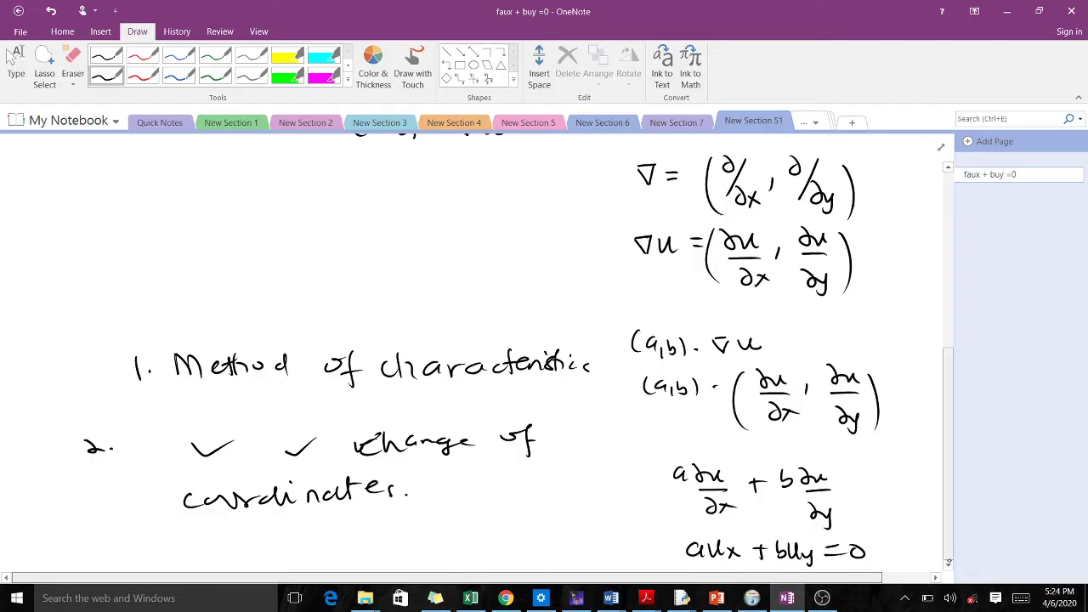
Handwrite 'Method of' below the list.
{"action": "scroll", "coordinate": [948, 561], "scroll_direction": "down", "scroll_amount": 6}
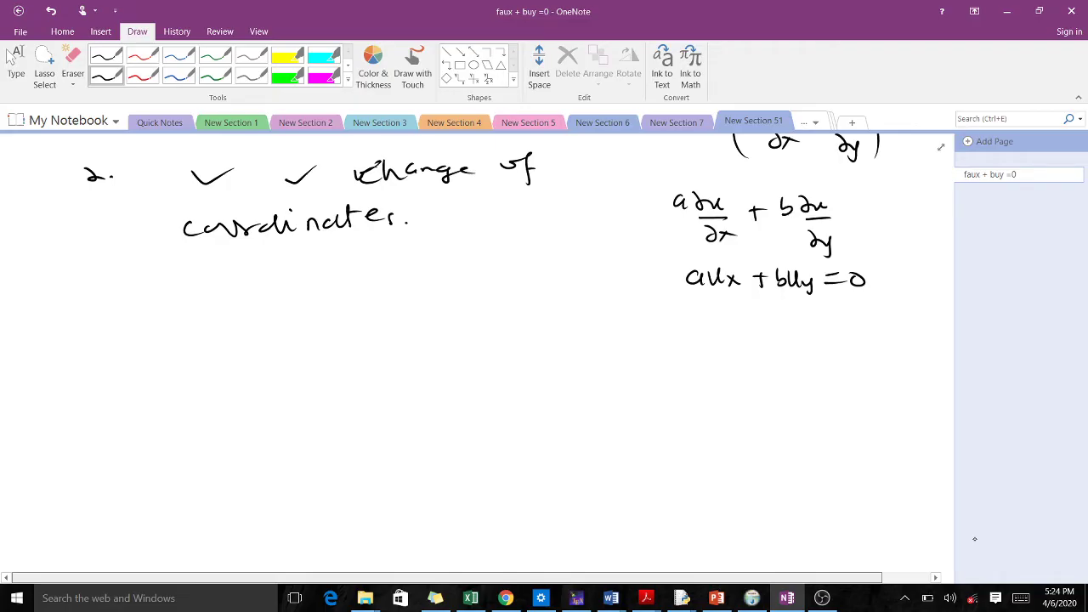
{"action": "left_click_drag", "start_coordinate": [197, 377], "coordinate": [197, 350]}
{"action": "left_click_drag", "start_coordinate": [199, 352], "coordinate": [219, 376]}
{"action": "mouse_move", "coordinate": [219, 368]}
{"action": "left_mouse_down"}
{"action": "mouse_move", "coordinate": [233, 372]}
{"action": "mouse_move", "coordinate": [247, 352]}
{"action": "left_mouse_up"}
{"action": "mouse_move", "coordinate": [243, 360]}
{"action": "left_mouse_down"}
{"action": "mouse_move", "coordinate": [253, 357]}
{"action": "mouse_move", "coordinate": [258, 375]}
{"action": "mouse_move", "coordinate": [267, 368]}
{"action": "left_mouse_up"}
{"action": "left_click_drag", "start_coordinate": [286, 367], "coordinate": [294, 376]}
{"action": "left_click_drag", "start_coordinate": [330, 362], "coordinate": [355, 348]}
{"action": "mouse_move", "coordinate": [355, 348]}
{"action": "left_mouse_down"}
{"action": "mouse_move", "coordinate": [352, 384]}
{"action": "mouse_move", "coordinate": [366, 371]}
{"action": "mouse_move", "coordinate": [408, 376]}
{"action": "left_mouse_up"}
Finish the word 'characteristics' and underline the heading.
{"action": "left_click_drag", "start_coordinate": [408, 354], "coordinate": [428, 378]}
{"action": "mouse_move", "coordinate": [444, 363]}
{"action": "left_mouse_down"}
{"action": "mouse_move", "coordinate": [447, 378]}
{"action": "mouse_move", "coordinate": [467, 365]}
{"action": "left_mouse_up"}
{"action": "left_click_drag", "start_coordinate": [472, 367], "coordinate": [493, 372]}
{"action": "mouse_move", "coordinate": [498, 350]}
{"action": "left_mouse_down"}
{"action": "mouse_move", "coordinate": [501, 376]}
{"action": "mouse_move", "coordinate": [511, 362]}
{"action": "mouse_move", "coordinate": [527, 372]}
{"action": "left_mouse_up"}
{"action": "left_click_drag", "start_coordinate": [527, 368], "coordinate": [554, 374]}
{"action": "mouse_move", "coordinate": [559, 351]}
{"action": "left_mouse_down"}
{"action": "mouse_move", "coordinate": [560, 376]}
{"action": "mouse_move", "coordinate": [573, 371]}
{"action": "left_mouse_up"}
{"action": "left_click_drag", "start_coordinate": [589, 365], "coordinate": [585, 370]}
{"action": "left_click_drag", "start_coordinate": [194, 399], "coordinate": [619, 393]}
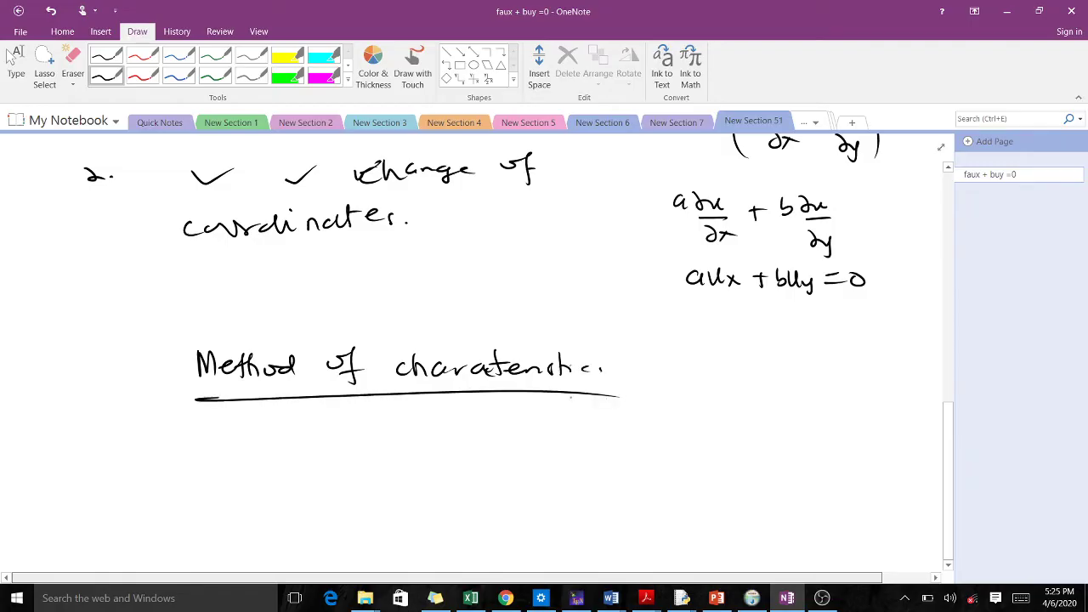
Write aux + buy = 0 under the heading.
{"action": "mouse_move", "coordinate": [322, 423]}
{"action": "left_mouse_down"}
{"action": "mouse_move", "coordinate": [333, 436]}
{"action": "mouse_move", "coordinate": [394, 441]}
{"action": "left_mouse_up"}
{"action": "left_click_drag", "start_coordinate": [384, 429], "coordinate": [407, 426]}
{"action": "left_click_drag", "start_coordinate": [413, 413], "coordinate": [425, 434]}
{"action": "mouse_move", "coordinate": [431, 420]}
{"action": "left_mouse_down"}
{"action": "mouse_move", "coordinate": [463, 435]}
{"action": "mouse_move", "coordinate": [455, 442]}
{"action": "left_mouse_up"}
{"action": "left_click_drag", "start_coordinate": [473, 418], "coordinate": [486, 420]}
{"action": "left_click_drag", "start_coordinate": [474, 428], "coordinate": [510, 417]}
{"action": "left_click_drag", "start_coordinate": [532, 421], "coordinate": [532, 422]}
Further down, write dy/dx = b/a.
{"action": "scroll", "coordinate": [532, 422], "scroll_direction": "down", "scroll_amount": 4}
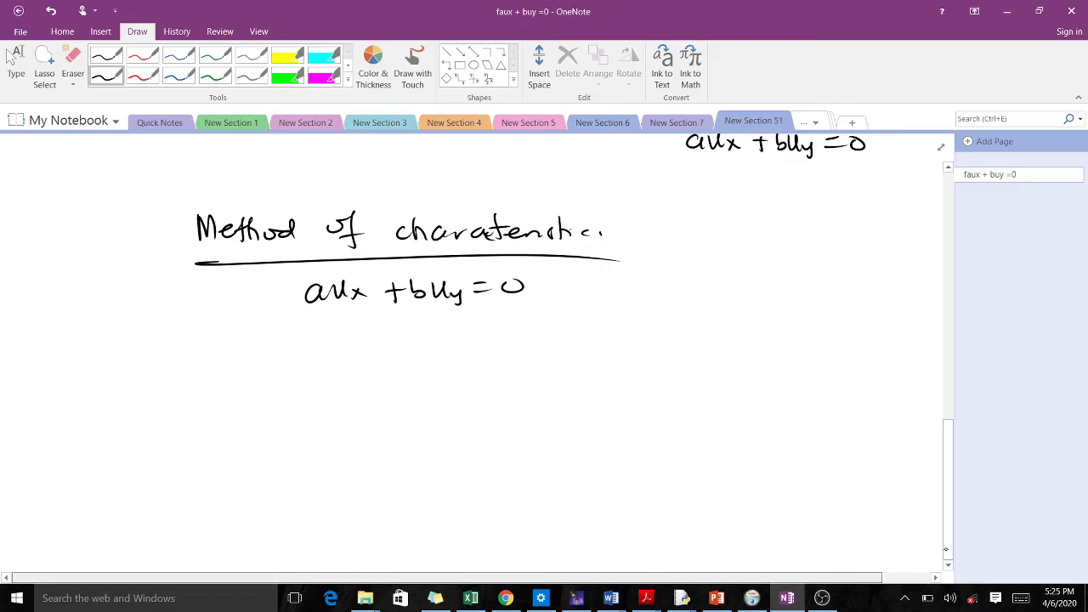
{"action": "left_click", "coordinate": [335, 318]}
{"action": "mouse_move", "coordinate": [231, 362]}
{"action": "left_mouse_down"}
{"action": "mouse_move", "coordinate": [253, 387]}
{"action": "mouse_move", "coordinate": [236, 411]}
{"action": "mouse_move", "coordinate": [244, 423]}
{"action": "mouse_move", "coordinate": [266, 421]}
{"action": "left_mouse_up"}
{"action": "left_click_drag", "start_coordinate": [265, 406], "coordinate": [248, 423]}
{"action": "mouse_move", "coordinate": [277, 373]}
{"action": "left_mouse_down"}
{"action": "mouse_move", "coordinate": [337, 370]}
{"action": "mouse_move", "coordinate": [328, 376]}
{"action": "left_mouse_up"}
{"action": "left_click", "coordinate": [307, 387]}
{"action": "mouse_move", "coordinate": [318, 383]}
{"action": "left_mouse_down"}
{"action": "mouse_move", "coordinate": [344, 381]}
{"action": "mouse_move", "coordinate": [337, 420]}
{"action": "left_mouse_up"}
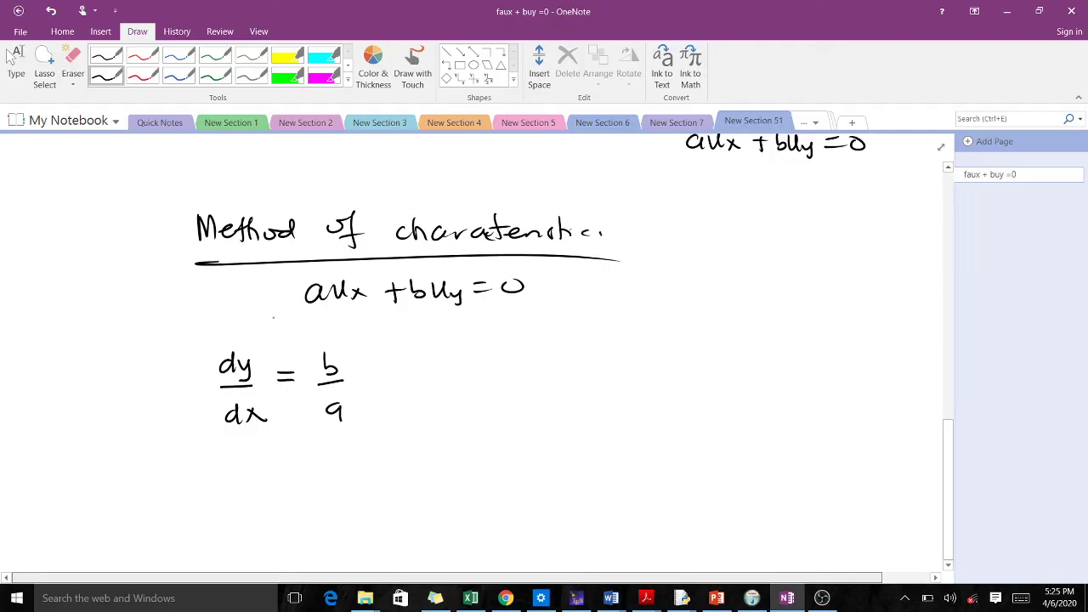
Delete '+ buy' from the page title and write dy = (b/a) dx.
{"action": "scroll", "coordinate": [948, 563], "scroll_direction": "down", "scroll_amount": 3}
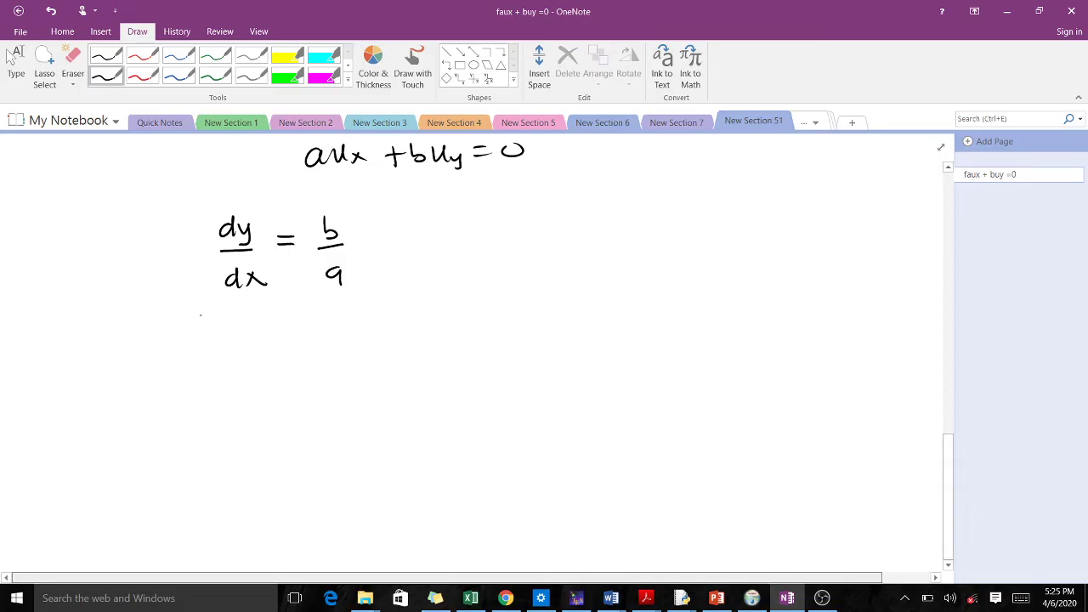
{"action": "key", "text": "Delete"}
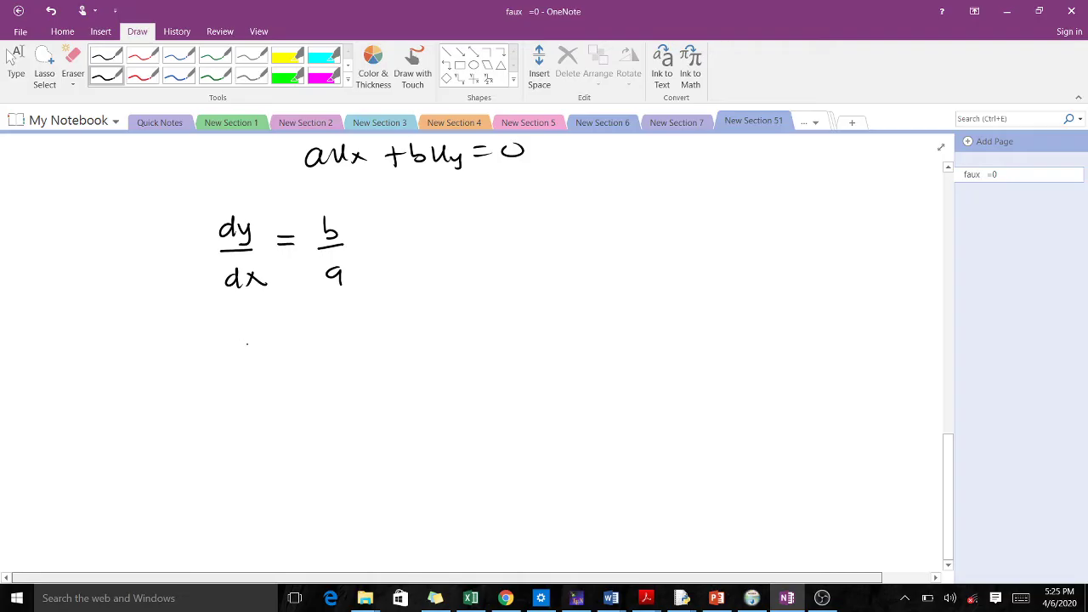
{"action": "mouse_move", "coordinate": [253, 337]}
{"action": "left_mouse_down"}
{"action": "mouse_move", "coordinate": [246, 352]}
{"action": "mouse_move", "coordinate": [263, 364]}
{"action": "left_mouse_up"}
{"action": "mouse_move", "coordinate": [286, 339]}
{"action": "left_mouse_down"}
{"action": "mouse_move", "coordinate": [356, 350]}
{"action": "mouse_move", "coordinate": [354, 378]}
{"action": "left_mouse_up"}
{"action": "left_click_drag", "start_coordinate": [380, 335], "coordinate": [407, 343]}
{"action": "left_click_drag", "start_coordinate": [405, 333], "coordinate": [390, 344]}
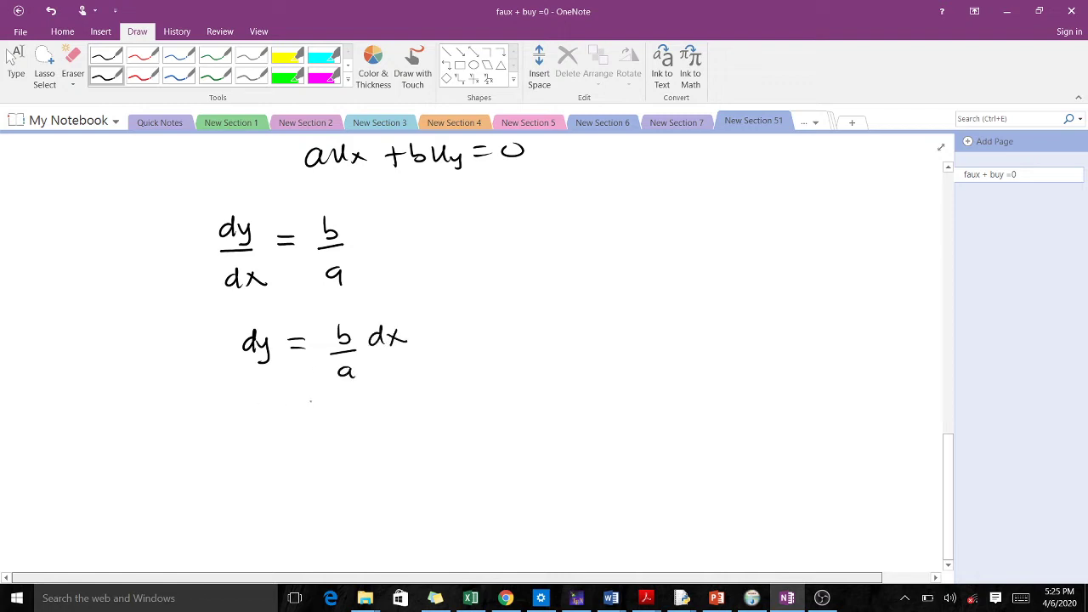
Write the integrated line y = (b/a)x + c below.
{"action": "mouse_move", "coordinate": [264, 408]}
{"action": "left_mouse_down"}
{"action": "mouse_move", "coordinate": [274, 437]}
{"action": "mouse_move", "coordinate": [311, 409]}
{"action": "left_mouse_up"}
{"action": "left_click_drag", "start_coordinate": [296, 416], "coordinate": [351, 420]}
{"action": "mouse_move", "coordinate": [344, 422]}
{"action": "left_mouse_down"}
{"action": "mouse_move", "coordinate": [367, 421]}
{"action": "mouse_move", "coordinate": [364, 443]}
{"action": "left_mouse_up"}
{"action": "left_click_drag", "start_coordinate": [372, 400], "coordinate": [390, 415]}
{"action": "mouse_move", "coordinate": [390, 400]}
{"action": "left_mouse_down"}
{"action": "mouse_move", "coordinate": [374, 417]}
{"action": "mouse_move", "coordinate": [425, 408]}
{"action": "left_mouse_up"}
{"action": "left_click_drag", "start_coordinate": [416, 401], "coordinate": [475, 413]}
{"action": "scroll", "coordinate": [928, 565], "scroll_direction": "down", "scroll_amount": 3}
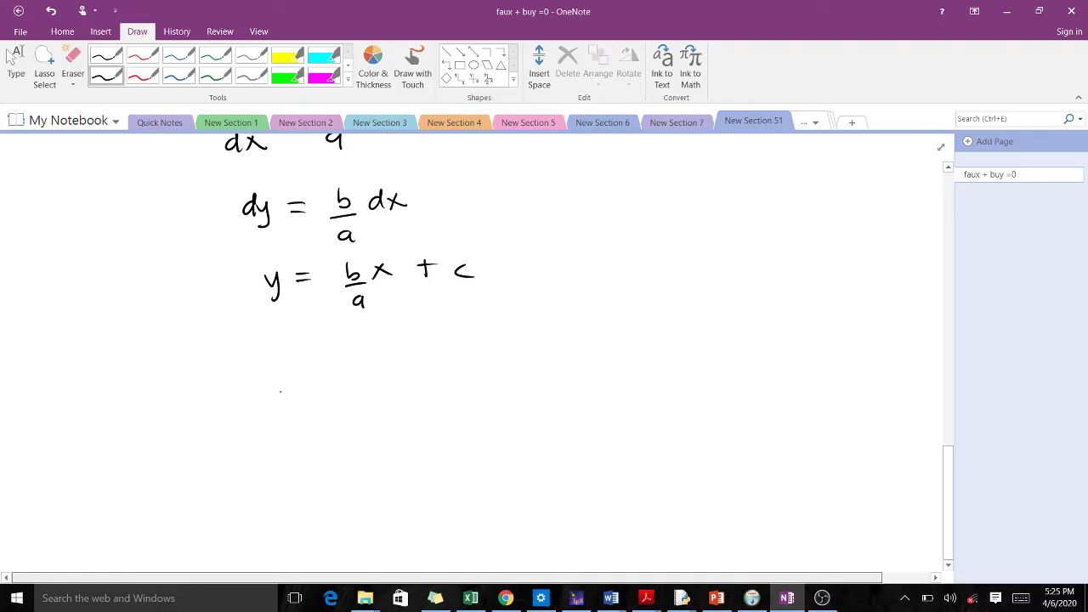
Handwrite ay = bx + ac with the side note ac = c on the right.
{"action": "mouse_move", "coordinate": [312, 354]}
{"action": "left_mouse_down"}
{"action": "mouse_move", "coordinate": [306, 367]}
{"action": "mouse_move", "coordinate": [333, 355]}
{"action": "mouse_move", "coordinate": [326, 379]}
{"action": "left_mouse_up"}
{"action": "left_click_drag", "start_coordinate": [345, 357], "coordinate": [369, 366]}
{"action": "mouse_move", "coordinate": [379, 350]}
{"action": "left_mouse_down"}
{"action": "mouse_move", "coordinate": [392, 371]}
{"action": "mouse_move", "coordinate": [422, 371]}
{"action": "left_mouse_up"}
{"action": "mouse_move", "coordinate": [420, 353]}
{"action": "left_mouse_down"}
{"action": "mouse_move", "coordinate": [403, 372]}
{"action": "mouse_move", "coordinate": [447, 370]}
{"action": "left_mouse_up"}
{"action": "left_click_drag", "start_coordinate": [435, 361], "coordinate": [493, 370]}
{"action": "left_click_drag", "start_coordinate": [517, 359], "coordinate": [516, 370]}
{"action": "mouse_move", "coordinate": [733, 376]}
{"action": "left_mouse_down"}
{"action": "mouse_move", "coordinate": [727, 389]}
{"action": "mouse_move", "coordinate": [759, 388]}
{"action": "left_mouse_up"}
{"action": "left_click_drag", "start_coordinate": [769, 381], "coordinate": [788, 387]}
{"action": "left_click_drag", "start_coordinate": [822, 381], "coordinate": [822, 390]}
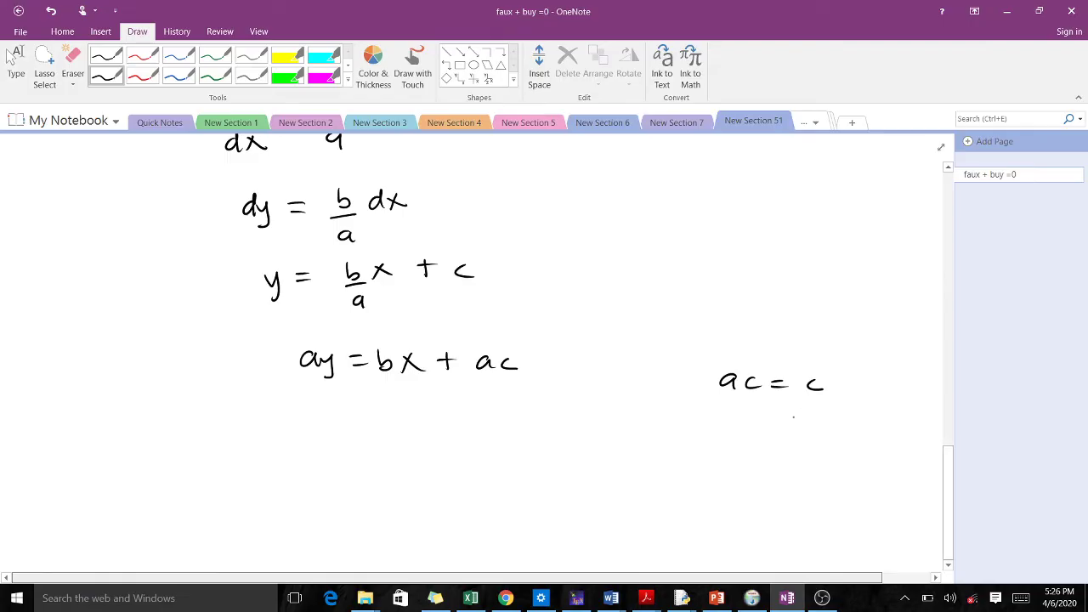
Write ay = bx + c below, then the boxed result c = ay − bx.
{"action": "left_click_drag", "start_coordinate": [317, 401], "coordinate": [308, 415]}
{"action": "mouse_move", "coordinate": [320, 399]}
{"action": "left_mouse_down"}
{"action": "mouse_move", "coordinate": [338, 428]}
{"action": "mouse_move", "coordinate": [375, 400]}
{"action": "left_mouse_up"}
{"action": "left_click_drag", "start_coordinate": [360, 409], "coordinate": [432, 412]}
{"action": "mouse_move", "coordinate": [433, 400]}
{"action": "left_mouse_down"}
{"action": "mouse_move", "coordinate": [418, 412]}
{"action": "mouse_move", "coordinate": [501, 411]}
{"action": "left_mouse_up"}
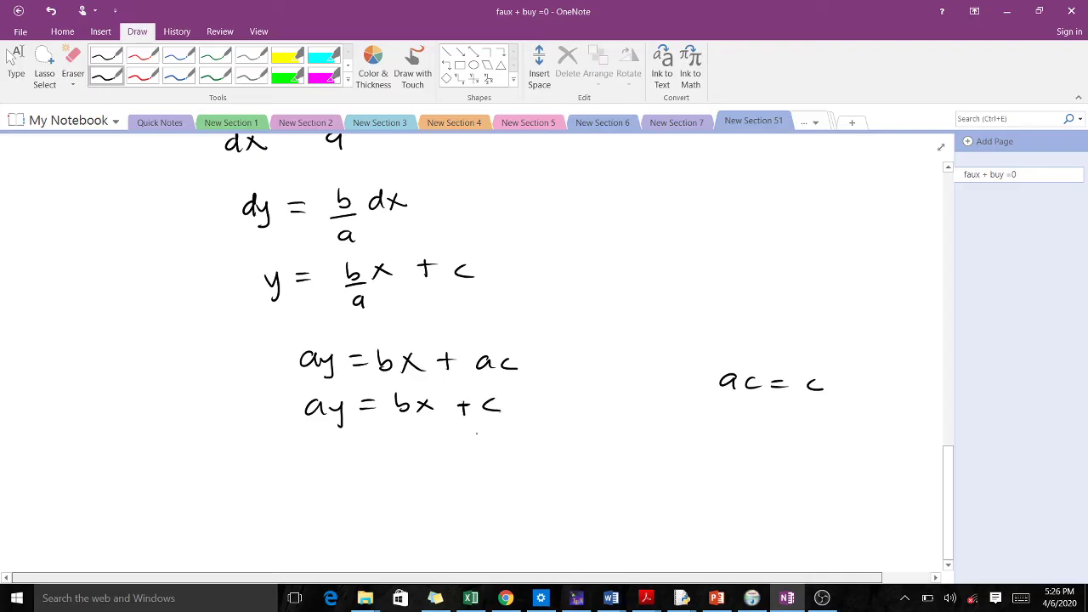
{"action": "mouse_move", "coordinate": [347, 457]}
{"action": "left_mouse_down"}
{"action": "mouse_move", "coordinate": [347, 469]}
{"action": "mouse_move", "coordinate": [378, 458]}
{"action": "left_mouse_up"}
{"action": "mouse_move", "coordinate": [366, 465]}
{"action": "left_mouse_down"}
{"action": "mouse_move", "coordinate": [440, 458]}
{"action": "mouse_move", "coordinate": [431, 470]}
{"action": "mouse_move", "coordinate": [475, 455]}
{"action": "mouse_move", "coordinate": [536, 465]}
{"action": "left_mouse_up"}
{"action": "left_click_drag", "start_coordinate": [535, 452], "coordinate": [520, 465]}
{"action": "mouse_move", "coordinate": [321, 444]}
{"action": "left_mouse_down"}
{"action": "mouse_move", "coordinate": [547, 482]}
{"action": "mouse_move", "coordinate": [347, 433]}
{"action": "mouse_move", "coordinate": [544, 427]}
{"action": "mouse_move", "coordinate": [548, 466]}
{"action": "left_mouse_up"}
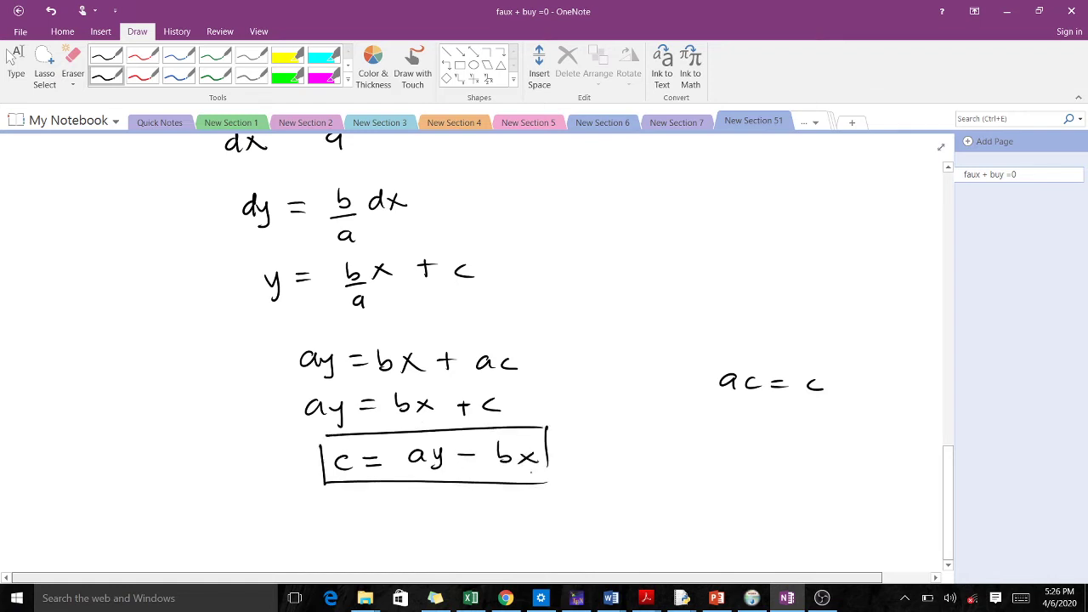
Note c = bx − ay on the right, under ac = c.
{"action": "left_click_drag", "start_coordinate": [726, 430], "coordinate": [726, 443]}
{"action": "left_click_drag", "start_coordinate": [734, 433], "coordinate": [775, 440]}
{"action": "mouse_move", "coordinate": [795, 430]}
{"action": "left_mouse_down"}
{"action": "mouse_move", "coordinate": [804, 438]}
{"action": "mouse_move", "coordinate": [787, 445]}
{"action": "left_mouse_up"}
{"action": "left_click_drag", "start_coordinate": [817, 436], "coordinate": [870, 459]}
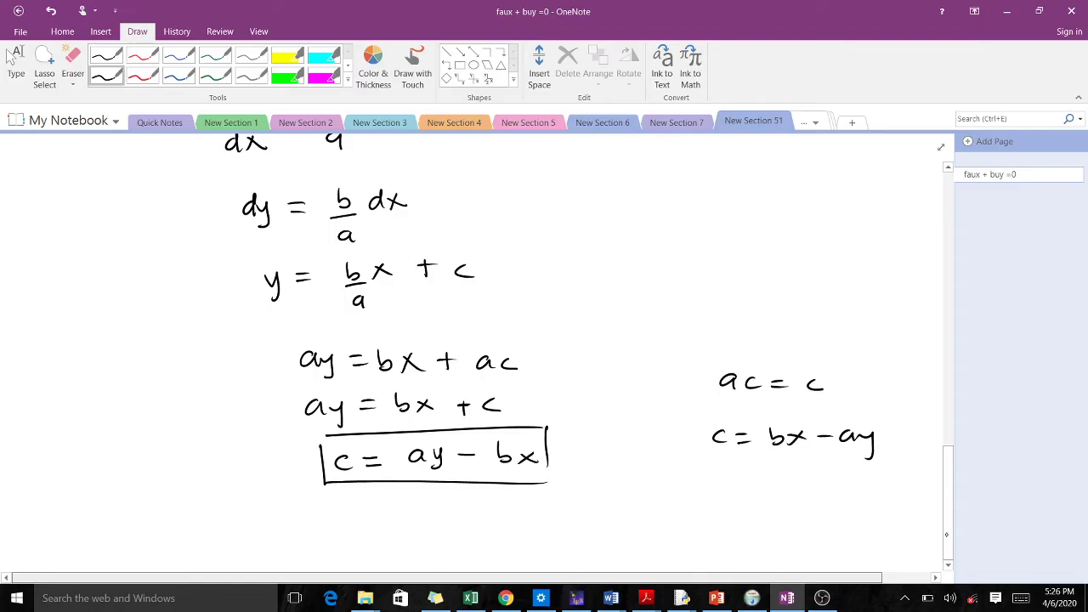
Write −c = −ay + bx with the side note −c = c on the right.
{"action": "scroll", "coordinate": [917, 569], "scroll_direction": "down", "scroll_amount": 3}
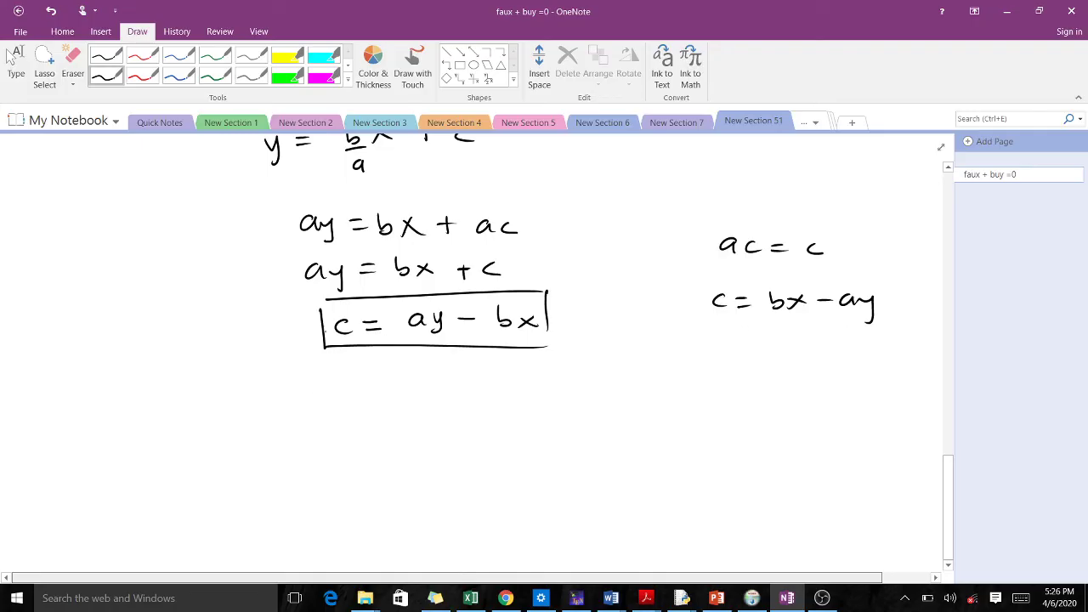
{"action": "left_click_drag", "start_coordinate": [314, 392], "coordinate": [393, 384]}
{"action": "mouse_move", "coordinate": [381, 390]}
{"action": "left_mouse_down"}
{"action": "mouse_move", "coordinate": [433, 388]}
{"action": "mouse_move", "coordinate": [462, 405]}
{"action": "mouse_move", "coordinate": [500, 392]}
{"action": "left_mouse_up"}
{"action": "mouse_move", "coordinate": [491, 384]}
{"action": "left_mouse_down"}
{"action": "mouse_move", "coordinate": [523, 372]}
{"action": "mouse_move", "coordinate": [560, 394]}
{"action": "left_mouse_up"}
{"action": "left_click_drag", "start_coordinate": [559, 380], "coordinate": [545, 394]}
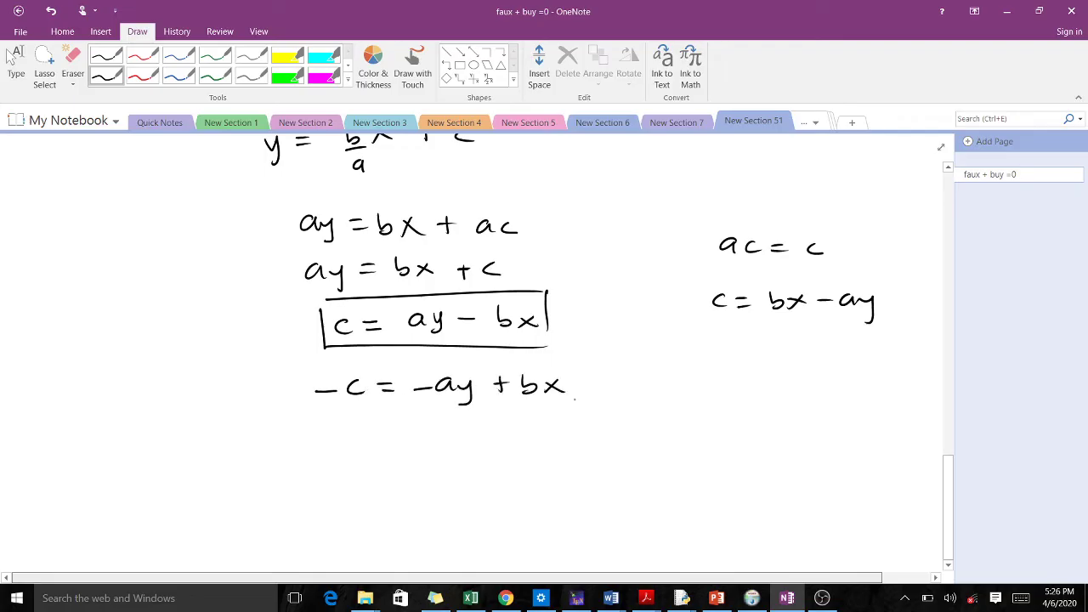
{"action": "left_click_drag", "start_coordinate": [720, 401], "coordinate": [766, 408]}
{"action": "left_click_drag", "start_coordinate": [779, 396], "coordinate": [798, 403]}
{"action": "left_click_drag", "start_coordinate": [841, 394], "coordinate": [840, 406]}
Write c = bx − ay beneath it and draw a box around it.
{"action": "mouse_move", "coordinate": [356, 433]}
{"action": "left_mouse_down"}
{"action": "mouse_move", "coordinate": [357, 447]}
{"action": "mouse_move", "coordinate": [387, 434]}
{"action": "left_mouse_up"}
{"action": "left_click_drag", "start_coordinate": [377, 444], "coordinate": [431, 441]}
{"action": "mouse_move", "coordinate": [467, 428]}
{"action": "left_mouse_down"}
{"action": "mouse_move", "coordinate": [457, 440]}
{"action": "mouse_move", "coordinate": [507, 435]}
{"action": "left_mouse_up"}
{"action": "mouse_move", "coordinate": [526, 428]}
{"action": "left_mouse_down"}
{"action": "mouse_move", "coordinate": [515, 439]}
{"action": "mouse_move", "coordinate": [531, 440]}
{"action": "left_mouse_up"}
{"action": "mouse_move", "coordinate": [540, 426]}
{"action": "left_mouse_down"}
{"action": "mouse_move", "coordinate": [556, 426]}
{"action": "mouse_move", "coordinate": [551, 450]}
{"action": "left_mouse_up"}
{"action": "mouse_move", "coordinate": [330, 417]}
{"action": "left_mouse_down"}
{"action": "mouse_move", "coordinate": [389, 462]}
{"action": "mouse_move", "coordinate": [603, 462]}
{"action": "mouse_move", "coordinate": [580, 404]}
{"action": "mouse_move", "coordinate": [590, 445]}
{"action": "left_mouse_up"}
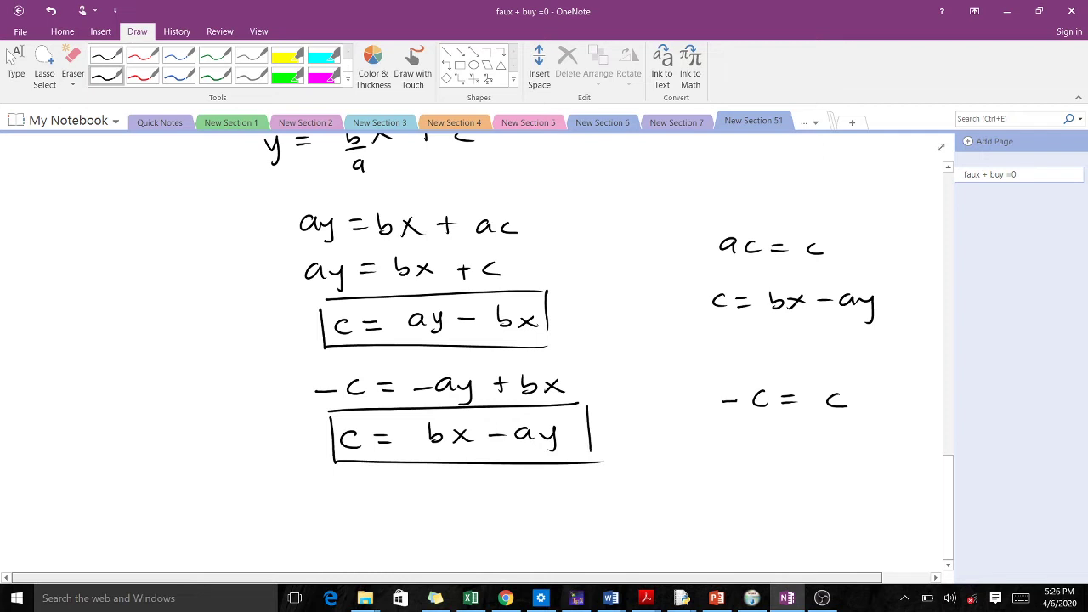
{"action": "scroll", "coordinate": [467, 340], "scroll_direction": "down", "scroll_amount": 3}
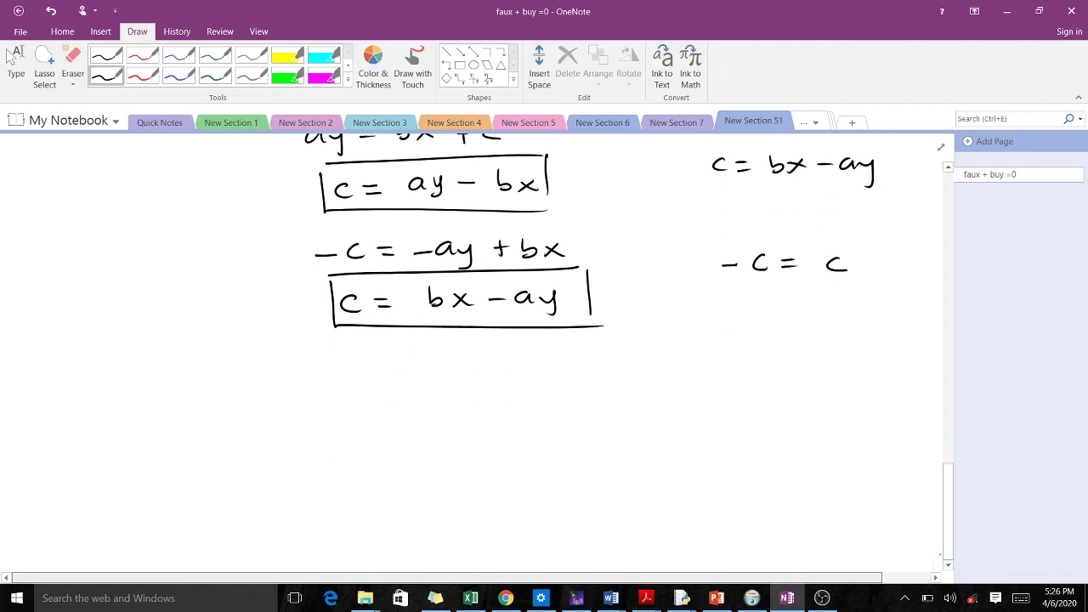
{"action": "scroll", "coordinate": [945, 564], "scroll_direction": "down", "scroll_amount": 3}
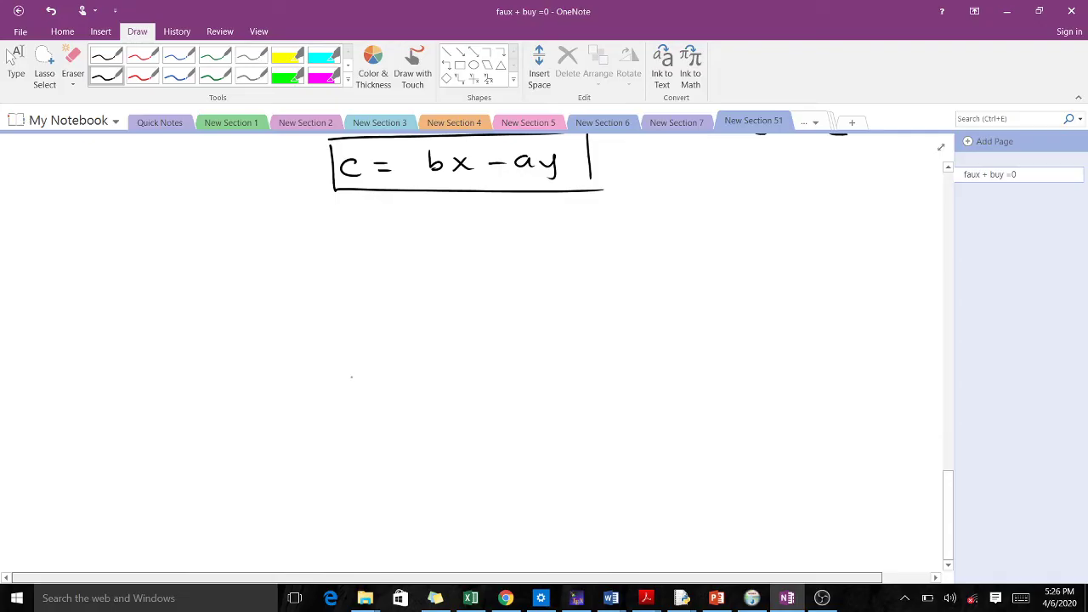
Write the general solution u(x,y) = f(c) = f(bx − ay) over two lines.
{"action": "mouse_move", "coordinate": [369, 337]}
{"action": "left_mouse_down"}
{"action": "mouse_move", "coordinate": [373, 355]}
{"action": "mouse_move", "coordinate": [388, 338]}
{"action": "left_mouse_up"}
{"action": "mouse_move", "coordinate": [402, 336]}
{"action": "left_mouse_down"}
{"action": "mouse_move", "coordinate": [399, 357]}
{"action": "mouse_move", "coordinate": [430, 357]}
{"action": "left_mouse_up"}
{"action": "mouse_move", "coordinate": [430, 338]}
{"action": "left_mouse_down"}
{"action": "mouse_move", "coordinate": [459, 363]}
{"action": "mouse_move", "coordinate": [470, 344]}
{"action": "mouse_move", "coordinate": [509, 341]}
{"action": "left_mouse_up"}
{"action": "mouse_move", "coordinate": [495, 348]}
{"action": "left_mouse_down"}
{"action": "mouse_move", "coordinate": [550, 362]}
{"action": "mouse_move", "coordinate": [549, 345]}
{"action": "left_mouse_up"}
{"action": "mouse_move", "coordinate": [577, 336]}
{"action": "left_mouse_down"}
{"action": "mouse_move", "coordinate": [572, 357]}
{"action": "mouse_move", "coordinate": [590, 351]}
{"action": "left_mouse_up"}
{"action": "left_click_drag", "start_coordinate": [601, 336], "coordinate": [603, 358]}
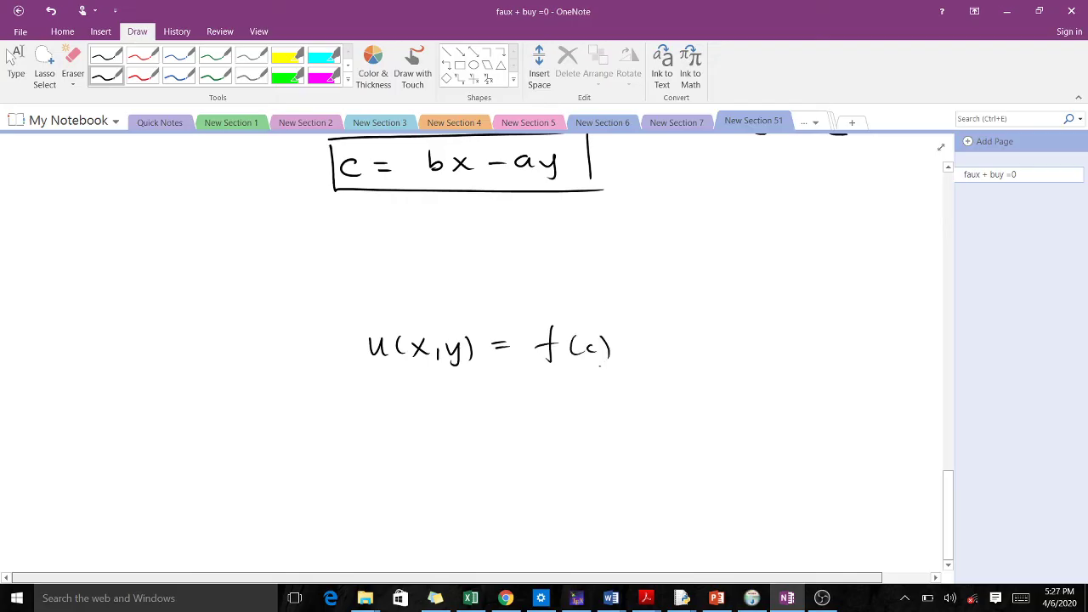
{"action": "left_click_drag", "start_coordinate": [544, 385], "coordinate": [538, 424]}
{"action": "left_click_drag", "start_coordinate": [530, 405], "coordinate": [565, 414]}
{"action": "mouse_move", "coordinate": [585, 388]}
{"action": "left_mouse_down"}
{"action": "mouse_move", "coordinate": [592, 413]}
{"action": "mouse_move", "coordinate": [619, 413]}
{"action": "left_mouse_up"}
{"action": "mouse_move", "coordinate": [617, 400]}
{"action": "left_mouse_down"}
{"action": "mouse_move", "coordinate": [605, 413]}
{"action": "mouse_move", "coordinate": [644, 404]}
{"action": "mouse_move", "coordinate": [702, 421]}
{"action": "left_mouse_up"}
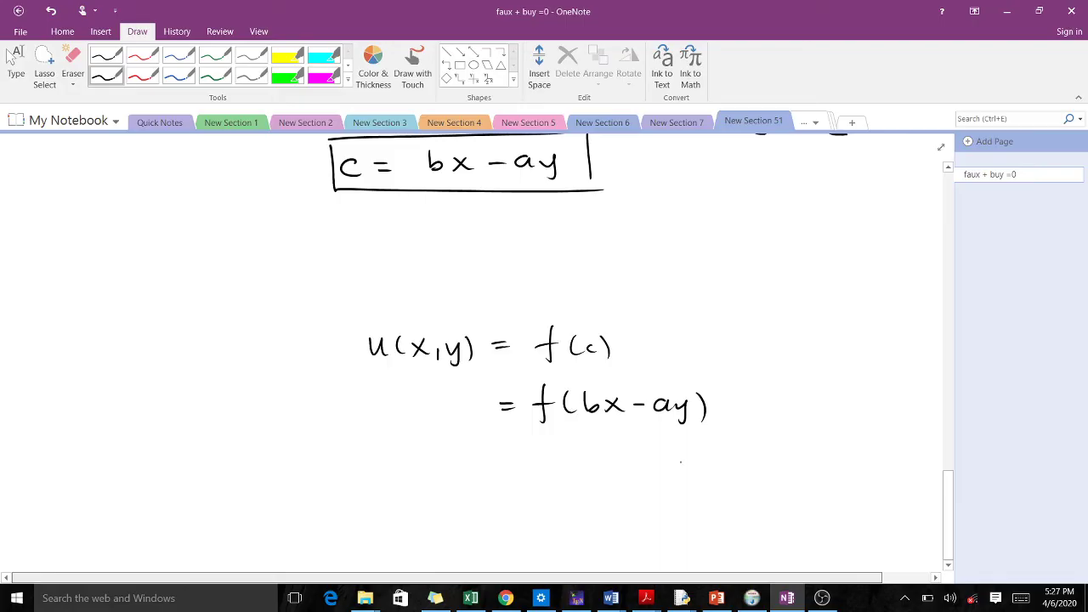
Write a u_x + b u_y = 0 beneath it and box u(x,y) = f(bx − ay).
{"action": "mouse_move", "coordinate": [466, 466]}
{"action": "left_mouse_down"}
{"action": "mouse_move", "coordinate": [471, 479]}
{"action": "mouse_move", "coordinate": [491, 477]}
{"action": "left_mouse_up"}
{"action": "mouse_move", "coordinate": [498, 464]}
{"action": "left_mouse_down"}
{"action": "mouse_move", "coordinate": [506, 480]}
{"action": "mouse_move", "coordinate": [495, 480]}
{"action": "mouse_move", "coordinate": [542, 483]}
{"action": "left_mouse_up"}
{"action": "left_click_drag", "start_coordinate": [537, 469], "coordinate": [602, 477]}
{"action": "mouse_move", "coordinate": [603, 469]}
{"action": "left_mouse_down"}
{"action": "mouse_move", "coordinate": [616, 472]}
{"action": "mouse_move", "coordinate": [614, 486]}
{"action": "mouse_move", "coordinate": [658, 462]}
{"action": "left_mouse_up"}
{"action": "left_click_drag", "start_coordinate": [644, 470], "coordinate": [687, 457]}
{"action": "mouse_move", "coordinate": [342, 311]}
{"action": "left_mouse_down"}
{"action": "mouse_move", "coordinate": [352, 411]}
{"action": "mouse_move", "coordinate": [738, 427]}
{"action": "left_mouse_up"}
{"action": "mouse_move", "coordinate": [361, 300]}
{"action": "left_mouse_down"}
{"action": "mouse_move", "coordinate": [699, 311]}
{"action": "mouse_move", "coordinate": [732, 420]}
{"action": "left_mouse_up"}
Handwrite the heading 'Example' and underline it.
{"action": "scroll", "coordinate": [905, 561], "scroll_direction": "down", "scroll_amount": 3}
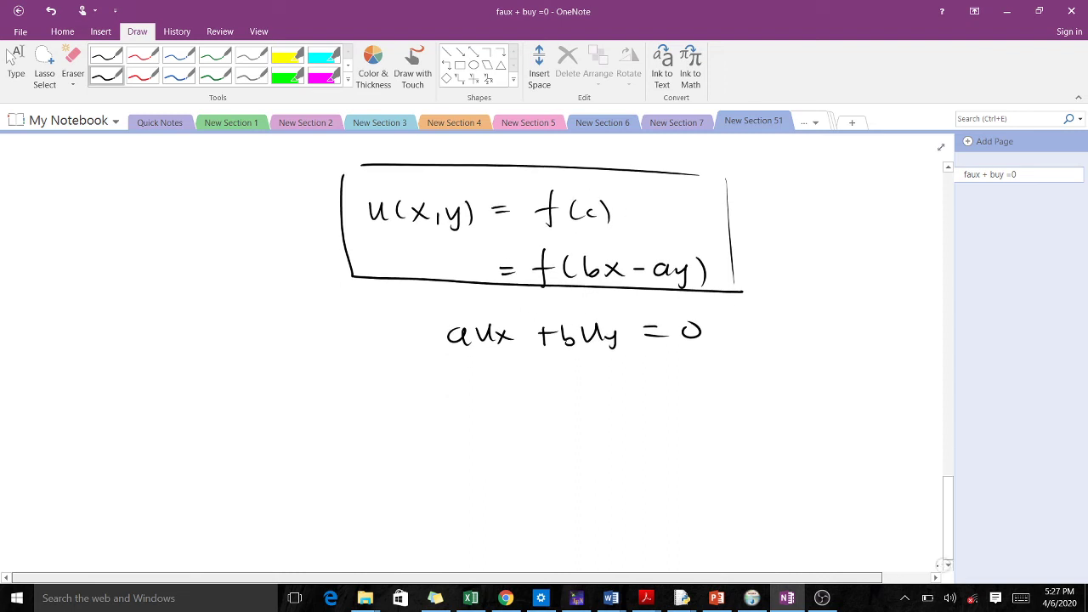
{"action": "scroll", "coordinate": [898, 562], "scroll_direction": "down", "scroll_amount": 3}
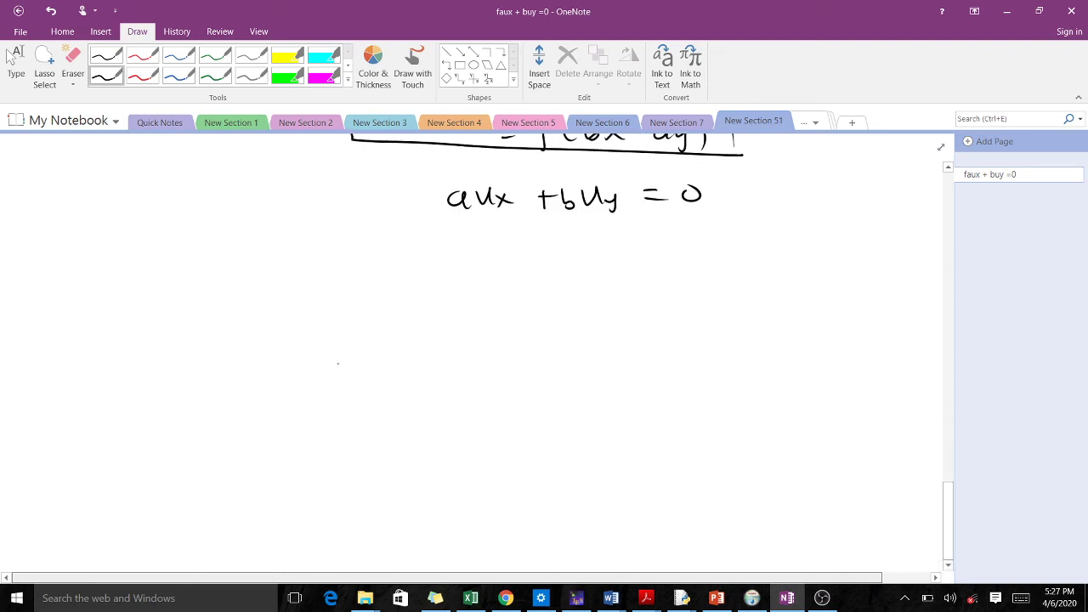
{"action": "mouse_move", "coordinate": [328, 311]}
{"action": "left_mouse_down"}
{"action": "mouse_move", "coordinate": [354, 338]}
{"action": "mouse_move", "coordinate": [350, 323]}
{"action": "left_mouse_up"}
{"action": "left_click_drag", "start_coordinate": [329, 310], "coordinate": [383, 332]}
{"action": "mouse_move", "coordinate": [382, 314]}
{"action": "left_mouse_down"}
{"action": "mouse_move", "coordinate": [364, 331]}
{"action": "mouse_move", "coordinate": [414, 330]}
{"action": "left_mouse_up"}
{"action": "mouse_move", "coordinate": [415, 330]}
{"action": "left_mouse_down"}
{"action": "mouse_move", "coordinate": [432, 328]}
{"action": "mouse_move", "coordinate": [429, 341]}
{"action": "left_mouse_up"}
{"action": "left_click_drag", "start_coordinate": [429, 318], "coordinate": [433, 328]}
{"action": "left_click_drag", "start_coordinate": [438, 310], "coordinate": [445, 328]}
{"action": "left_click_drag", "start_coordinate": [453, 323], "coordinate": [467, 326]}
{"action": "left_click_drag", "start_coordinate": [327, 351], "coordinate": [464, 343]}
Write 'Solve.' followed by the equation 2u_x + 5u_y = 0.
{"action": "mouse_move", "coordinate": [229, 388]}
{"action": "left_mouse_down"}
{"action": "mouse_move", "coordinate": [218, 406]}
{"action": "mouse_move", "coordinate": [247, 397]}
{"action": "mouse_move", "coordinate": [265, 408]}
{"action": "left_mouse_up"}
{"action": "left_click_drag", "start_coordinate": [269, 395], "coordinate": [298, 403]}
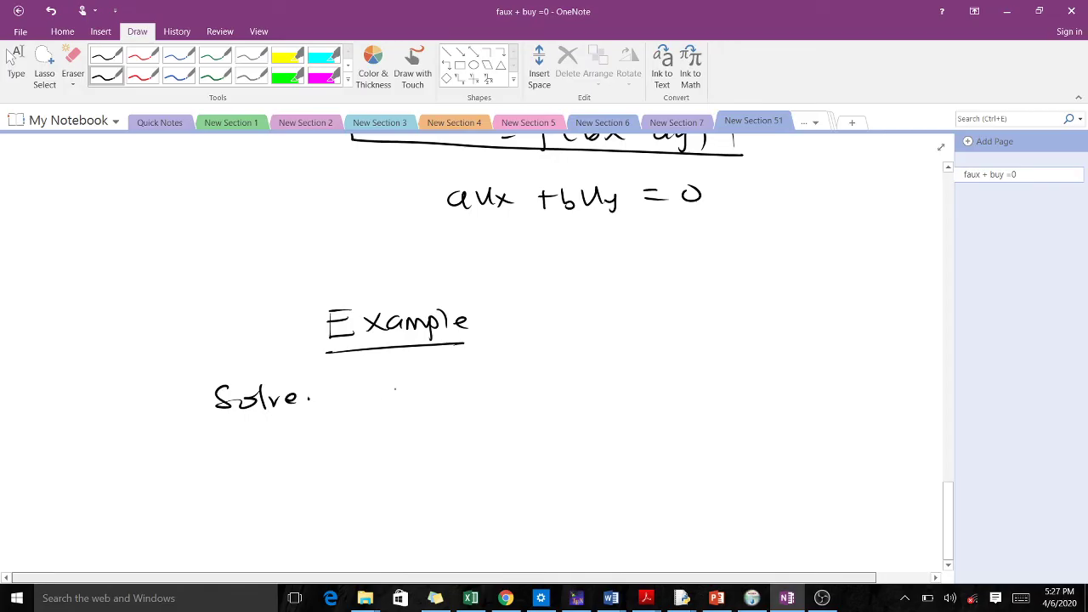
{"action": "mouse_move", "coordinate": [391, 388]}
{"action": "left_mouse_down"}
{"action": "mouse_move", "coordinate": [413, 406]}
{"action": "mouse_move", "coordinate": [435, 387]}
{"action": "left_mouse_up"}
{"action": "left_click_drag", "start_coordinate": [442, 393], "coordinate": [454, 406]}
{"action": "mouse_move", "coordinate": [452, 393]}
{"action": "left_mouse_down"}
{"action": "mouse_move", "coordinate": [442, 406]}
{"action": "mouse_move", "coordinate": [485, 405]}
{"action": "left_mouse_up"}
{"action": "left_click_drag", "start_coordinate": [479, 396], "coordinate": [527, 379]}
{"action": "mouse_move", "coordinate": [515, 383]}
{"action": "left_mouse_down"}
{"action": "mouse_move", "coordinate": [513, 403]}
{"action": "mouse_move", "coordinate": [548, 380]}
{"action": "mouse_move", "coordinate": [560, 396]}
{"action": "left_mouse_up"}
{"action": "mouse_move", "coordinate": [565, 387]}
{"action": "left_mouse_down"}
{"action": "mouse_move", "coordinate": [559, 407]}
{"action": "mouse_move", "coordinate": [600, 383]}
{"action": "mouse_move", "coordinate": [611, 394]}
{"action": "left_mouse_up"}
{"action": "left_click_drag", "start_coordinate": [633, 381], "coordinate": [630, 383]}
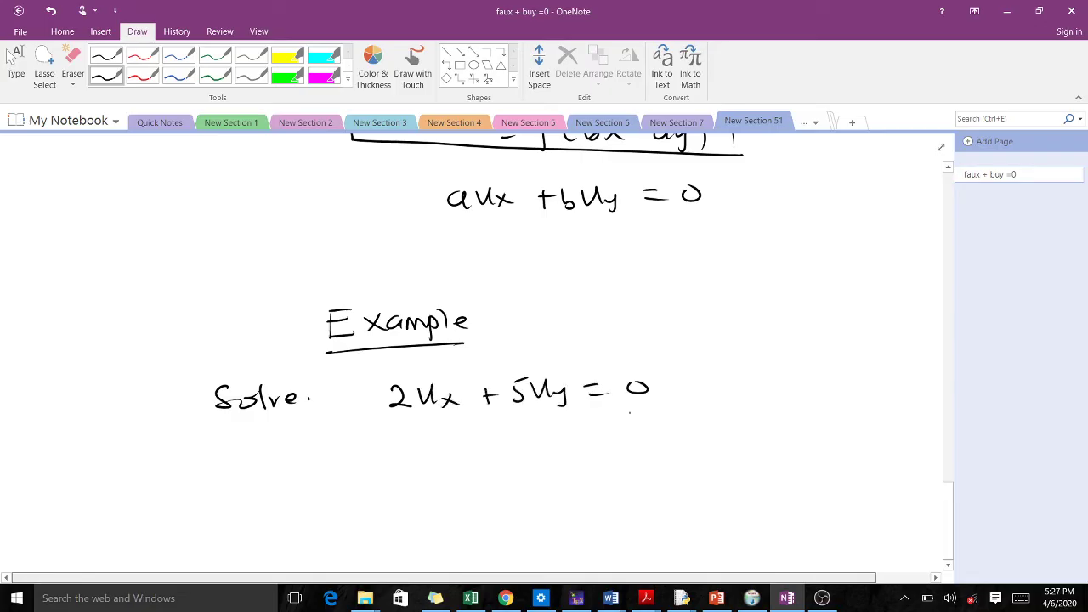
Draw a brace grouping the equation with the initial condition u(0,y) = sin y.
{"action": "mouse_move", "coordinate": [366, 392]}
{"action": "left_mouse_down"}
{"action": "mouse_move", "coordinate": [355, 399]}
{"action": "mouse_move", "coordinate": [371, 482]}
{"action": "mouse_move", "coordinate": [445, 467]}
{"action": "mouse_move", "coordinate": [462, 451]}
{"action": "mouse_move", "coordinate": [475, 469]}
{"action": "left_mouse_up"}
{"action": "left_click_drag", "start_coordinate": [484, 452], "coordinate": [496, 460]}
{"action": "left_click_drag", "start_coordinate": [493, 451], "coordinate": [492, 474]}
{"action": "mouse_move", "coordinate": [509, 449]}
{"action": "left_mouse_down"}
{"action": "mouse_move", "coordinate": [511, 468]}
{"action": "mouse_move", "coordinate": [548, 447]}
{"action": "left_mouse_up"}
{"action": "left_click_drag", "start_coordinate": [533, 459], "coordinate": [605, 458]}
{"action": "left_click_drag", "start_coordinate": [613, 450], "coordinate": [627, 461]}
{"action": "left_click_drag", "start_coordinate": [639, 449], "coordinate": [648, 479]}
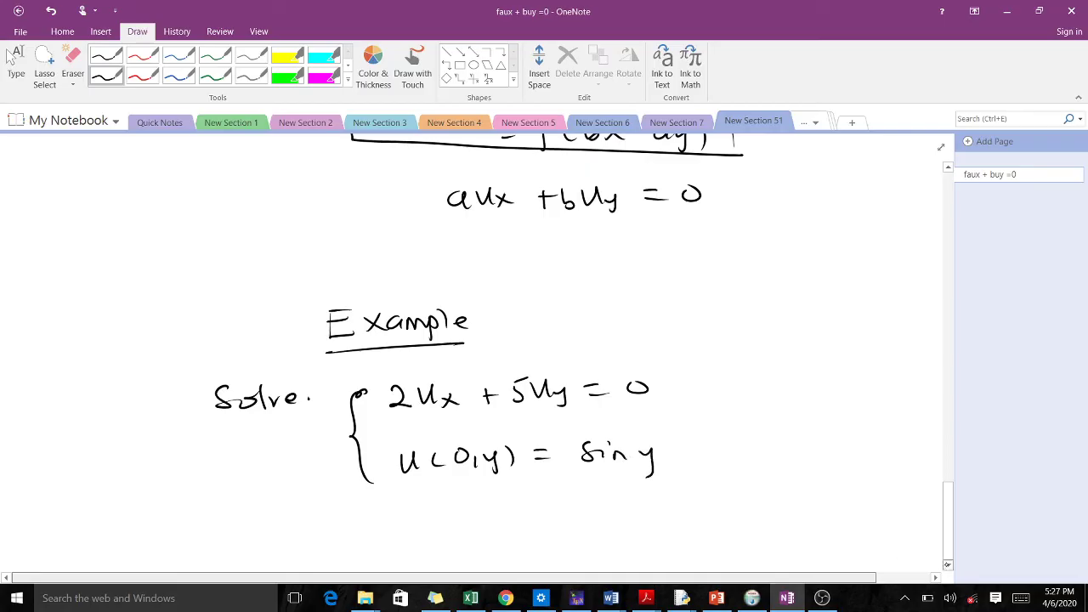
{"action": "left_click", "coordinate": [947, 564]}
{"action": "scroll", "coordinate": [933, 557], "scroll_direction": "down", "scroll_amount": 3}
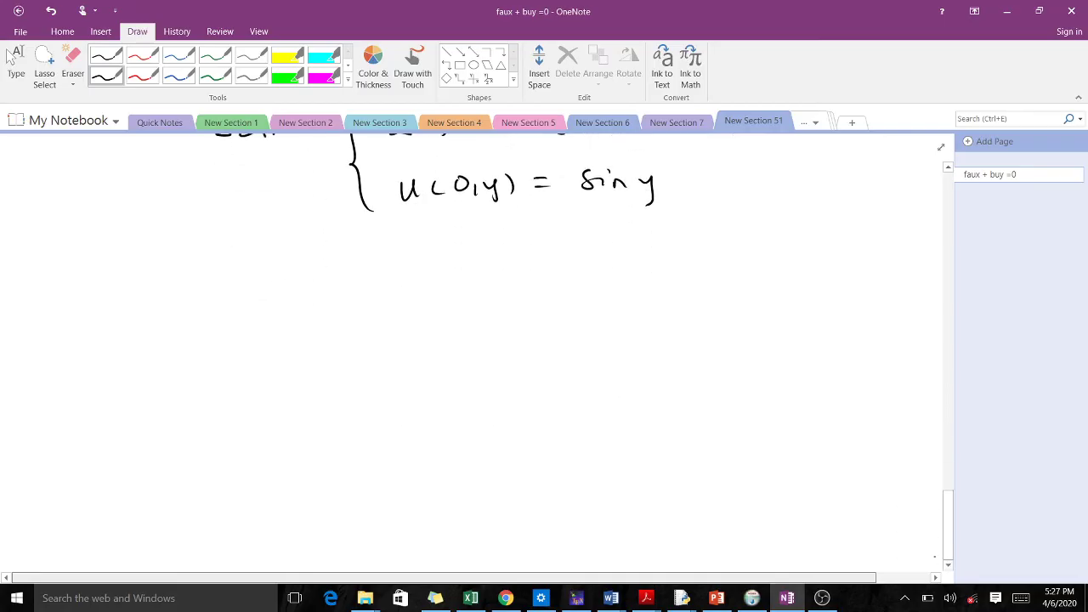
{"action": "scroll", "coordinate": [934, 177], "scroll_direction": "up", "scroll_amount": 1}
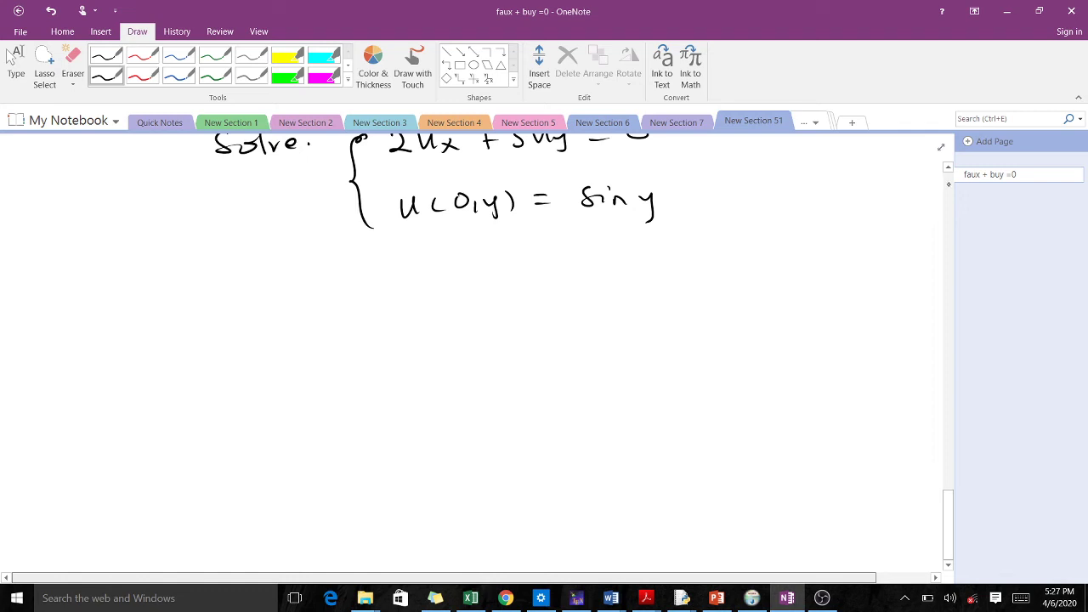
{"action": "scroll", "coordinate": [944, 564], "scroll_direction": "up", "scroll_amount": 5}
{"action": "scroll", "coordinate": [944, 564], "scroll_direction": "down", "scroll_amount": 4}
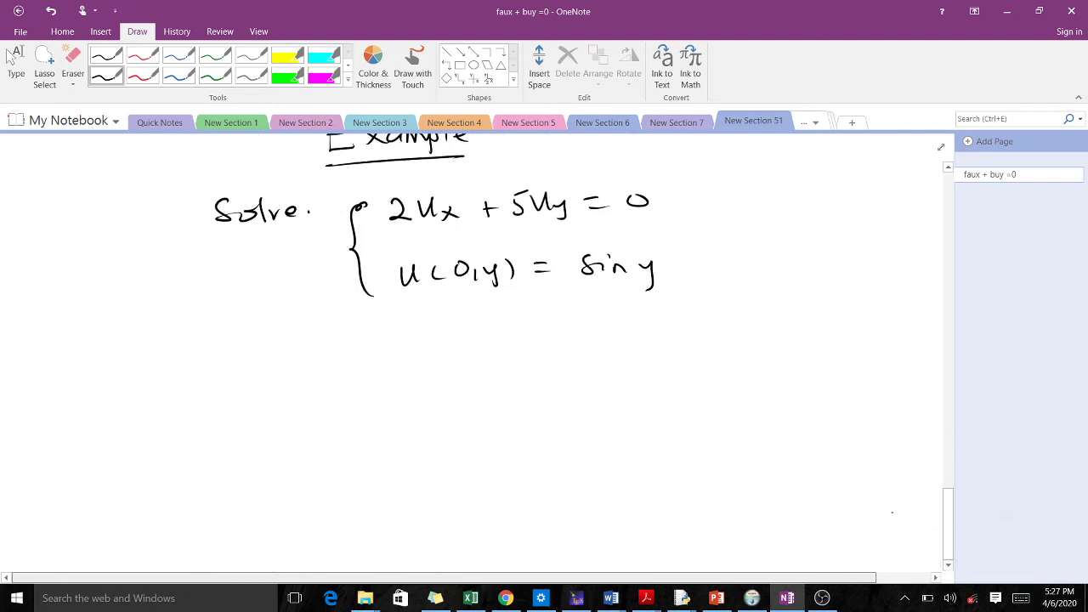
Write a u_x + b u_y = 0 and identify a = 2, b = 5.
{"action": "mouse_move", "coordinate": [364, 359]}
{"action": "left_mouse_down"}
{"action": "mouse_move", "coordinate": [367, 374]}
{"action": "mouse_move", "coordinate": [439, 368]}
{"action": "left_mouse_up"}
{"action": "mouse_move", "coordinate": [436, 360]}
{"action": "left_mouse_down"}
{"action": "mouse_move", "coordinate": [437, 380]}
{"action": "mouse_move", "coordinate": [472, 375]}
{"action": "mouse_move", "coordinate": [501, 355]}
{"action": "mouse_move", "coordinate": [508, 372]}
{"action": "left_mouse_up"}
{"action": "mouse_move", "coordinate": [516, 362]}
{"action": "left_mouse_down"}
{"action": "mouse_move", "coordinate": [511, 384]}
{"action": "mouse_move", "coordinate": [547, 359]}
{"action": "left_mouse_up"}
{"action": "left_click_drag", "start_coordinate": [533, 366], "coordinate": [570, 356]}
{"action": "mouse_move", "coordinate": [389, 411]}
{"action": "left_mouse_down"}
{"action": "mouse_move", "coordinate": [394, 421]}
{"action": "mouse_move", "coordinate": [416, 404]}
{"action": "left_mouse_up"}
{"action": "left_click_drag", "start_coordinate": [408, 415], "coordinate": [450, 417]}
{"action": "mouse_move", "coordinate": [468, 411]}
{"action": "left_mouse_down"}
{"action": "mouse_move", "coordinate": [469, 426]}
{"action": "mouse_move", "coordinate": [505, 419]}
{"action": "left_mouse_up"}
{"action": "left_click_drag", "start_coordinate": [528, 404], "coordinate": [561, 415]}
Write the characteristic equation dy/dx = 5/2 and box it.
{"action": "mouse_move", "coordinate": [241, 452]}
{"action": "left_mouse_down"}
{"action": "mouse_move", "coordinate": [244, 464]}
{"action": "mouse_move", "coordinate": [264, 450]}
{"action": "mouse_move", "coordinate": [260, 468]}
{"action": "left_mouse_up"}
{"action": "mouse_move", "coordinate": [237, 477]}
{"action": "left_mouse_down"}
{"action": "mouse_move", "coordinate": [273, 475]}
{"action": "mouse_move", "coordinate": [264, 509]}
{"action": "mouse_move", "coordinate": [280, 509]}
{"action": "left_mouse_up"}
{"action": "mouse_move", "coordinate": [269, 500]}
{"action": "left_mouse_down"}
{"action": "mouse_move", "coordinate": [293, 491]}
{"action": "mouse_move", "coordinate": [316, 459]}
{"action": "left_mouse_up"}
{"action": "left_click", "coordinate": [348, 458]}
{"action": "mouse_move", "coordinate": [304, 465]}
{"action": "left_mouse_down"}
{"action": "mouse_move", "coordinate": [356, 454]}
{"action": "mouse_move", "coordinate": [374, 466]}
{"action": "mouse_move", "coordinate": [372, 498]}
{"action": "left_mouse_up"}
{"action": "mouse_move", "coordinate": [203, 425]}
{"action": "left_mouse_down"}
{"action": "mouse_move", "coordinate": [211, 528]}
{"action": "mouse_move", "coordinate": [412, 510]}
{"action": "mouse_move", "coordinate": [379, 406]}
{"action": "mouse_move", "coordinate": [404, 510]}
{"action": "left_mouse_up"}
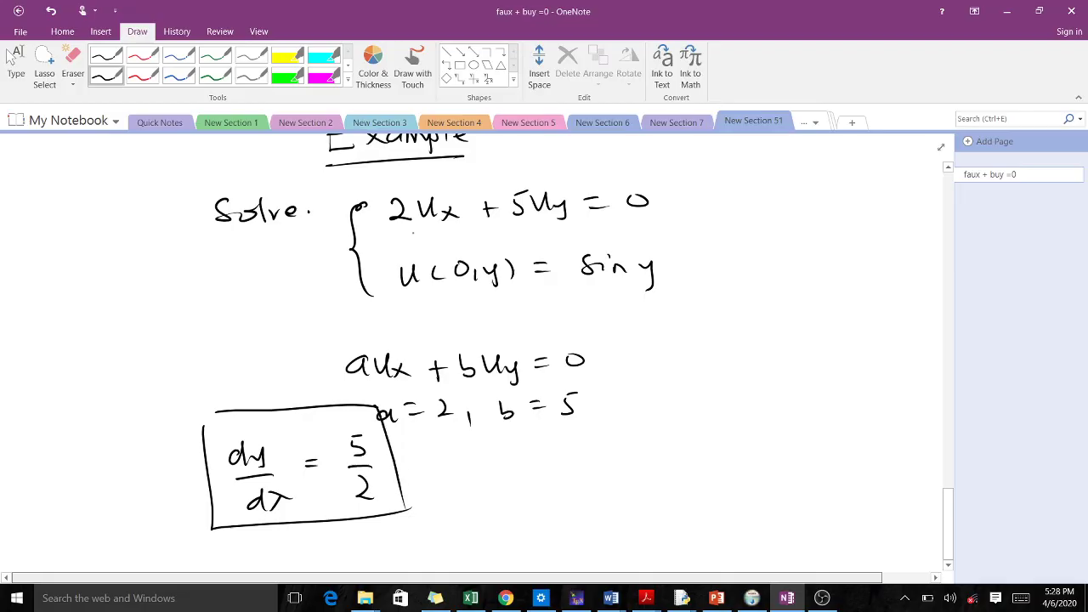
{"action": "scroll", "coordinate": [895, 540], "scroll_direction": "down", "scroll_amount": 3}
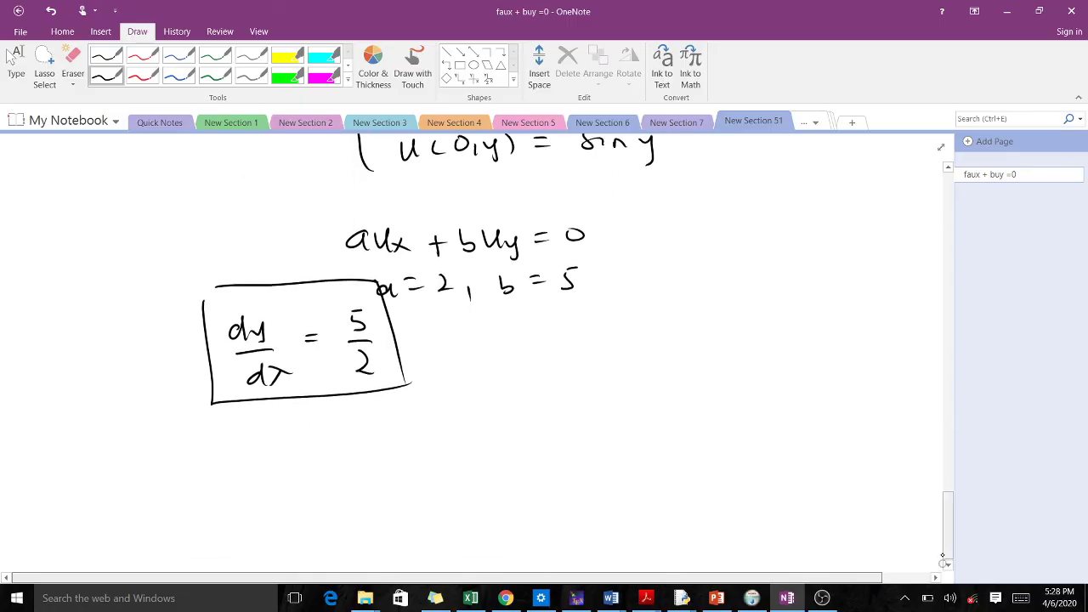
Write dy = 5/2 dx below the boxed slope equation.
{"action": "mouse_move", "coordinate": [320, 412]}
{"action": "left_mouse_down"}
{"action": "mouse_move", "coordinate": [325, 441]}
{"action": "mouse_move", "coordinate": [370, 411]}
{"action": "left_mouse_up"}
{"action": "mouse_move", "coordinate": [357, 419]}
{"action": "left_mouse_down"}
{"action": "mouse_move", "coordinate": [409, 421]}
{"action": "mouse_move", "coordinate": [413, 459]}
{"action": "mouse_move", "coordinate": [432, 461]}
{"action": "left_mouse_up"}
{"action": "left_click_drag", "start_coordinate": [450, 412], "coordinate": [459, 420]}
{"action": "mouse_move", "coordinate": [470, 404]}
{"action": "left_mouse_down"}
{"action": "mouse_move", "coordinate": [464, 420]}
{"action": "mouse_move", "coordinate": [482, 419]}
{"action": "left_mouse_up"}
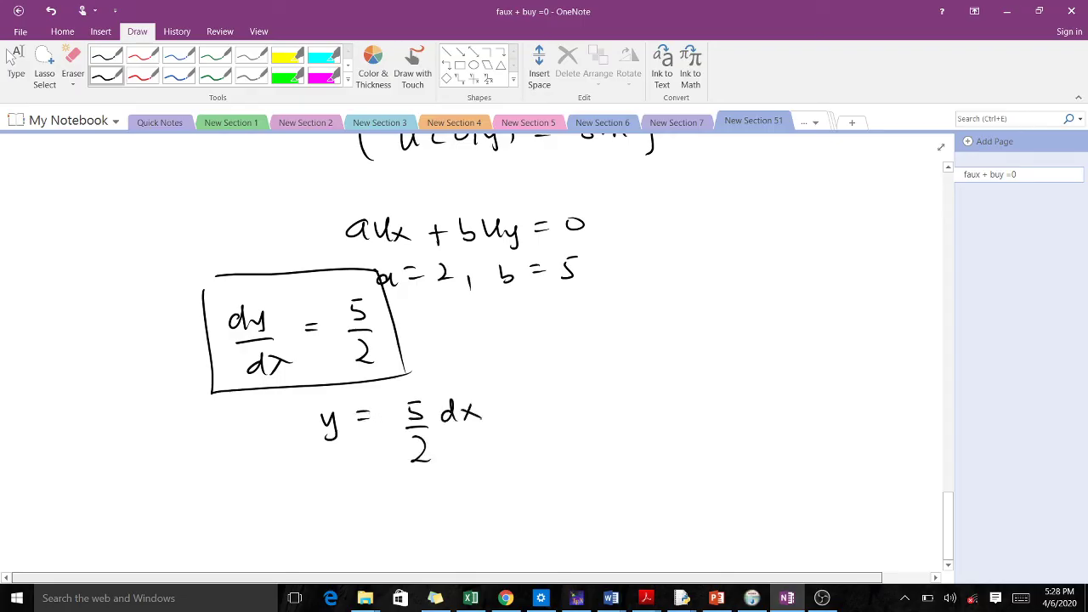
{"action": "left_click_drag", "start_coordinate": [306, 415], "coordinate": [312, 436]}
{"action": "left_click", "coordinate": [946, 565]}
{"action": "left_click", "coordinate": [945, 565]}
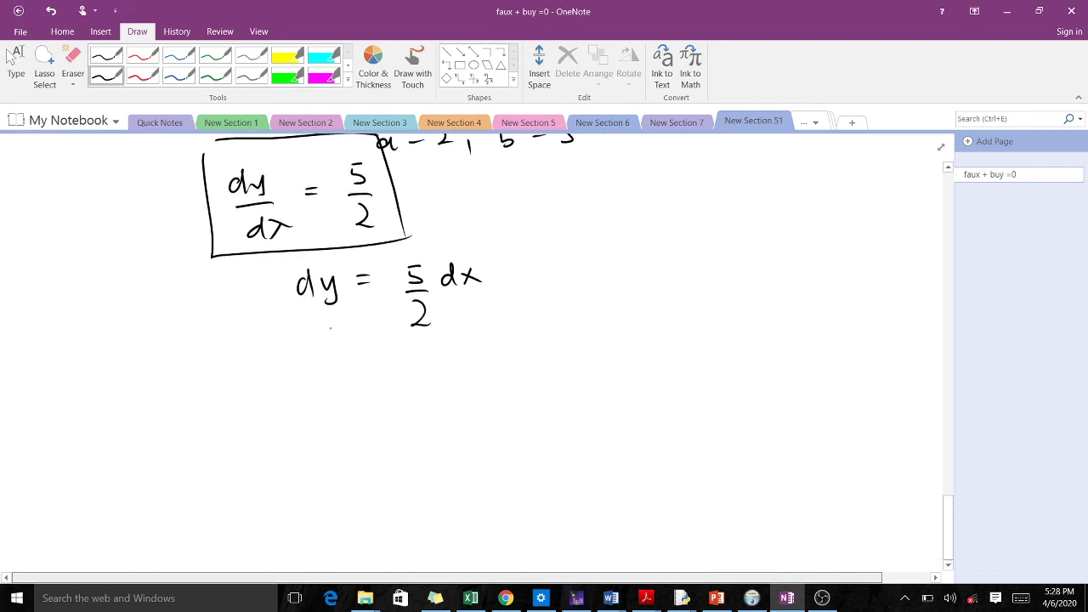
Write y = 5/2 x + c with C = y − 5/2 x beside it.
{"action": "mouse_move", "coordinate": [333, 365]}
{"action": "left_mouse_down"}
{"action": "mouse_move", "coordinate": [347, 365]}
{"action": "mouse_move", "coordinate": [340, 393]}
{"action": "left_mouse_up"}
{"action": "left_click_drag", "start_coordinate": [365, 370], "coordinate": [382, 374]}
{"action": "mouse_move", "coordinate": [407, 361]}
{"action": "left_mouse_down"}
{"action": "mouse_move", "coordinate": [422, 357]}
{"action": "mouse_move", "coordinate": [406, 380]}
{"action": "left_mouse_up"}
{"action": "mouse_move", "coordinate": [404, 384]}
{"action": "left_mouse_down"}
{"action": "mouse_move", "coordinate": [425, 383]}
{"action": "mouse_move", "coordinate": [427, 415]}
{"action": "left_mouse_up"}
{"action": "mouse_move", "coordinate": [440, 368]}
{"action": "left_mouse_down"}
{"action": "mouse_move", "coordinate": [452, 382]}
{"action": "mouse_move", "coordinate": [439, 381]}
{"action": "left_mouse_up"}
{"action": "mouse_move", "coordinate": [490, 358]}
{"action": "left_mouse_down"}
{"action": "mouse_move", "coordinate": [489, 377]}
{"action": "mouse_move", "coordinate": [502, 365]}
{"action": "left_mouse_up"}
{"action": "left_click_drag", "start_coordinate": [522, 365], "coordinate": [523, 375]}
{"action": "mouse_move", "coordinate": [639, 365]}
{"action": "left_mouse_down"}
{"action": "mouse_move", "coordinate": [641, 379]}
{"action": "mouse_move", "coordinate": [713, 364]}
{"action": "mouse_move", "coordinate": [704, 390]}
{"action": "left_mouse_up"}
{"action": "mouse_move", "coordinate": [729, 370]}
{"action": "left_mouse_down"}
{"action": "mouse_move", "coordinate": [784, 355]}
{"action": "mouse_move", "coordinate": [768, 377]}
{"action": "mouse_move", "coordinate": [782, 421]}
{"action": "left_mouse_up"}
{"action": "left_click_drag", "start_coordinate": [796, 374], "coordinate": [808, 387]}
{"action": "left_click_drag", "start_coordinate": [808, 375], "coordinate": [796, 387]}
{"action": "scroll", "coordinate": [896, 560], "scroll_direction": "down", "scroll_amount": 3}
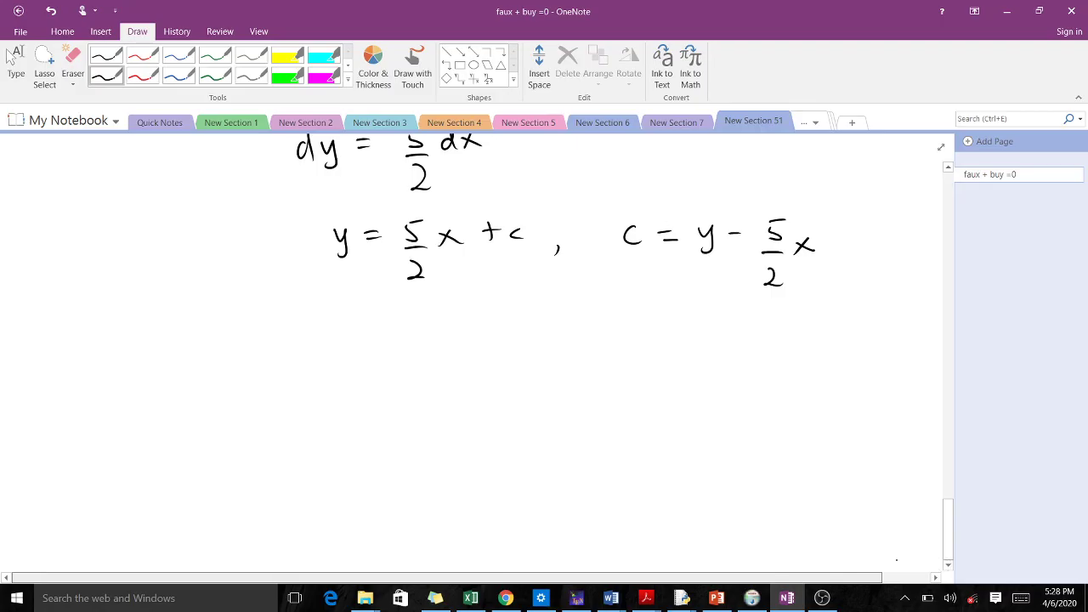
Write u(x,y) = f(c) as the first line of the general solution.
{"action": "mouse_move", "coordinate": [282, 343]}
{"action": "left_mouse_down"}
{"action": "mouse_move", "coordinate": [284, 370]}
{"action": "mouse_move", "coordinate": [302, 345]}
{"action": "mouse_move", "coordinate": [321, 370]}
{"action": "left_mouse_up"}
{"action": "mouse_move", "coordinate": [327, 355]}
{"action": "left_mouse_down"}
{"action": "mouse_move", "coordinate": [340, 368]}
{"action": "mouse_move", "coordinate": [327, 369]}
{"action": "left_mouse_up"}
{"action": "left_click_drag", "start_coordinate": [349, 357], "coordinate": [347, 368]}
{"action": "mouse_move", "coordinate": [357, 361]}
{"action": "left_mouse_down"}
{"action": "mouse_move", "coordinate": [372, 361]}
{"action": "mouse_move", "coordinate": [365, 375]}
{"action": "left_mouse_up"}
{"action": "mouse_move", "coordinate": [379, 347]}
{"action": "left_mouse_down"}
{"action": "mouse_move", "coordinate": [381, 370]}
{"action": "mouse_move", "coordinate": [414, 354]}
{"action": "left_mouse_up"}
{"action": "left_click_drag", "start_coordinate": [405, 360], "coordinate": [417, 361]}
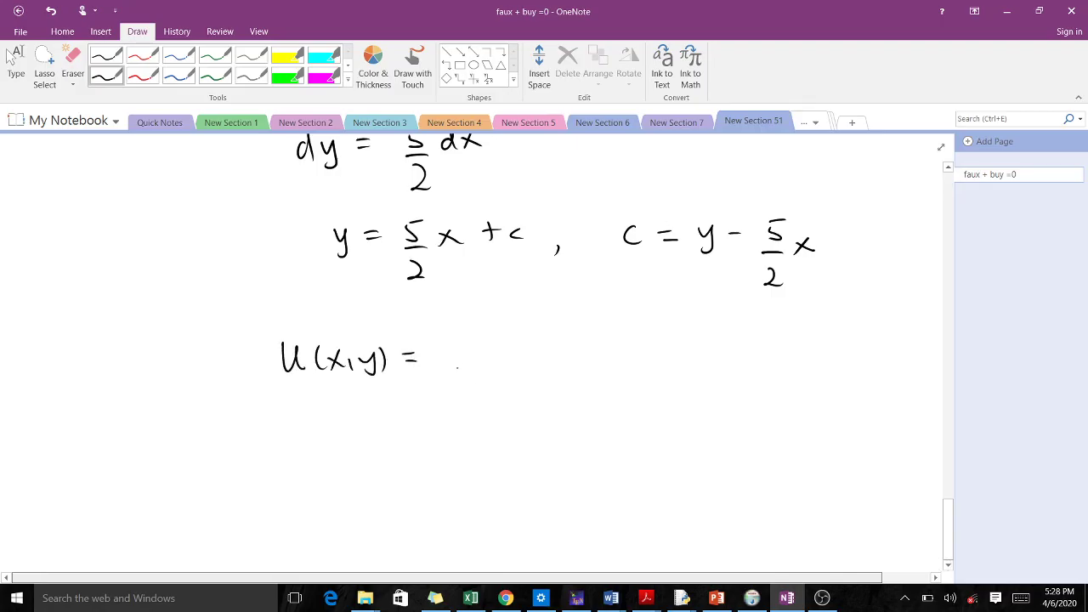
{"action": "left_click_drag", "start_coordinate": [475, 331], "coordinate": [466, 374]}
{"action": "left_click_drag", "start_coordinate": [453, 356], "coordinate": [497, 362]}
{"action": "left_click_drag", "start_coordinate": [505, 341], "coordinate": [515, 342]}
{"action": "left_click_drag", "start_coordinate": [518, 335], "coordinate": [522, 362]}
{"action": "left_click_drag", "start_coordinate": [413, 409], "coordinate": [433, 415]}
{"action": "mouse_move", "coordinate": [466, 396]}
{"action": "left_mouse_down"}
{"action": "mouse_move", "coordinate": [464, 423]}
{"action": "mouse_move", "coordinate": [483, 409]}
{"action": "left_mouse_up"}
Add = f(y − 5/2 x) on the next line and box both lines.
{"action": "left_click_drag", "start_coordinate": [504, 391], "coordinate": [508, 432]}
{"action": "left_click_drag", "start_coordinate": [522, 388], "coordinate": [529, 400]}
{"action": "mouse_move", "coordinate": [536, 386]}
{"action": "left_mouse_down"}
{"action": "mouse_move", "coordinate": [527, 412]}
{"action": "mouse_move", "coordinate": [601, 384]}
{"action": "mouse_move", "coordinate": [598, 403]}
{"action": "left_mouse_up"}
{"action": "mouse_move", "coordinate": [627, 387]}
{"action": "left_mouse_down"}
{"action": "mouse_move", "coordinate": [597, 433]}
{"action": "mouse_move", "coordinate": [645, 420]}
{"action": "left_mouse_up"}
{"action": "left_click_drag", "start_coordinate": [645, 401], "coordinate": [631, 421]}
{"action": "left_click_drag", "start_coordinate": [660, 384], "coordinate": [662, 435]}
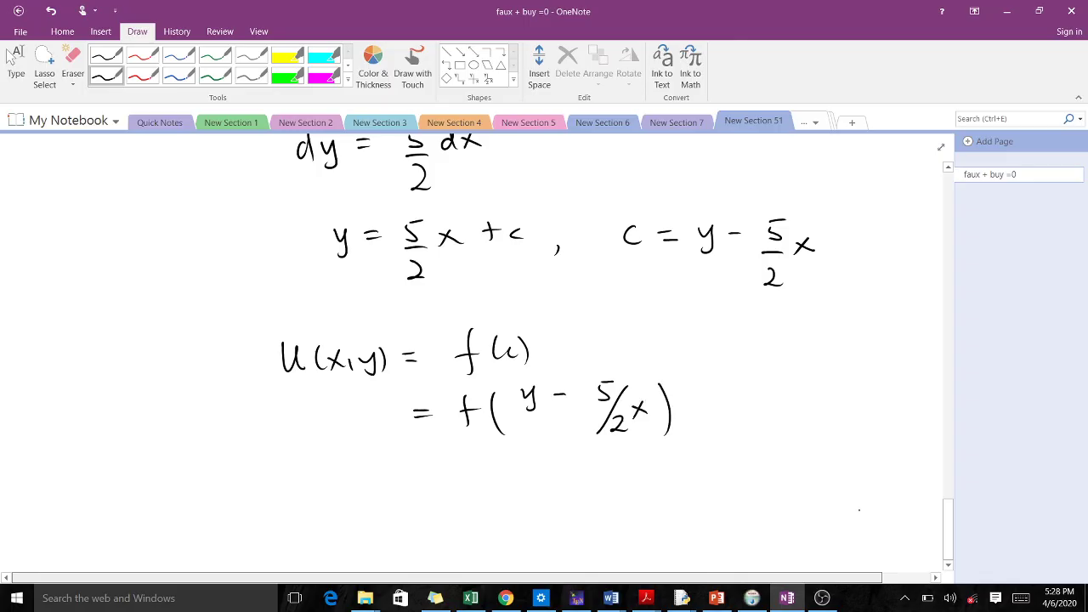
{"action": "mouse_move", "coordinate": [259, 321]}
{"action": "left_mouse_down"}
{"action": "mouse_move", "coordinate": [323, 451]}
{"action": "mouse_move", "coordinate": [721, 454]}
{"action": "left_mouse_up"}
{"action": "mouse_move", "coordinate": [267, 304]}
{"action": "left_mouse_down"}
{"action": "mouse_move", "coordinate": [697, 316]}
{"action": "mouse_move", "coordinate": [726, 455]}
{"action": "left_mouse_up"}
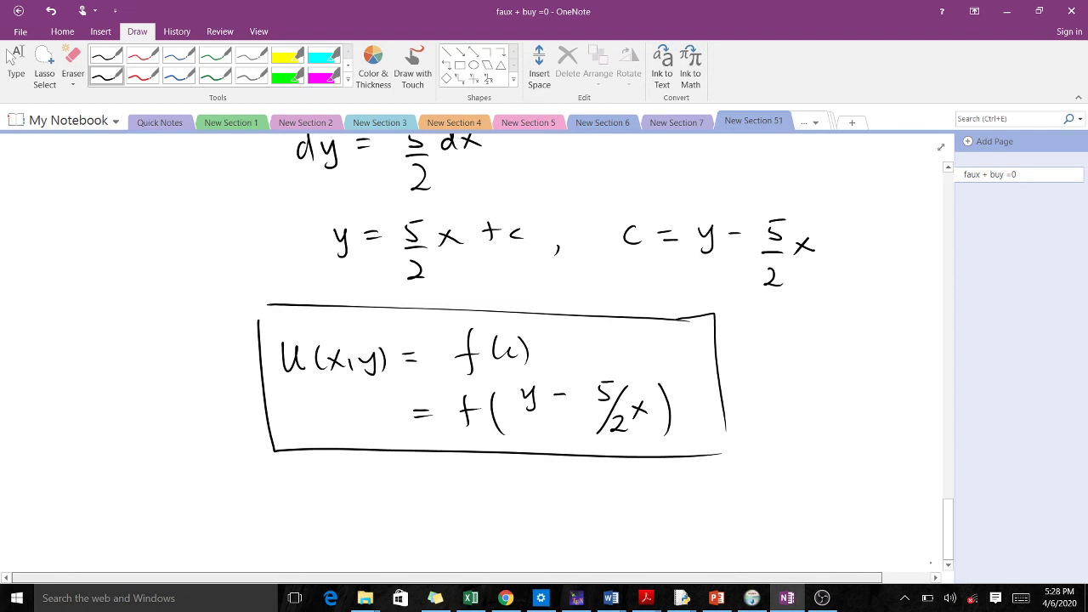
{"action": "scroll", "coordinate": [913, 570], "scroll_direction": "down", "scroll_amount": 3}
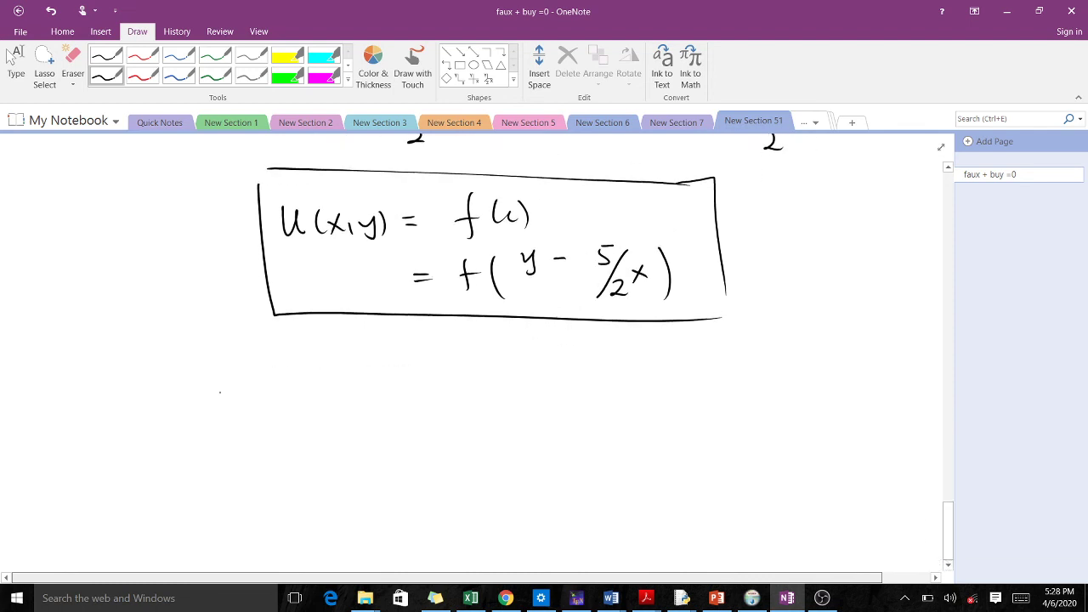
Handwrite the initial condition u(0,y) = sin y below the boxed solution.
{"action": "mouse_move", "coordinate": [203, 380]}
{"action": "left_mouse_down"}
{"action": "mouse_move", "coordinate": [225, 405]}
{"action": "mouse_move", "coordinate": [259, 387]}
{"action": "left_mouse_up"}
{"action": "mouse_move", "coordinate": [277, 391]}
{"action": "left_mouse_down"}
{"action": "mouse_move", "coordinate": [275, 403]}
{"action": "mouse_move", "coordinate": [308, 407]}
{"action": "left_mouse_up"}
{"action": "left_click_drag", "start_coordinate": [333, 389], "coordinate": [391, 399]}
{"action": "mouse_move", "coordinate": [399, 388]}
{"action": "left_mouse_down"}
{"action": "mouse_move", "coordinate": [441, 403]}
{"action": "mouse_move", "coordinate": [470, 397]}
{"action": "left_mouse_up"}
{"action": "left_click_drag", "start_coordinate": [480, 382], "coordinate": [473, 413]}
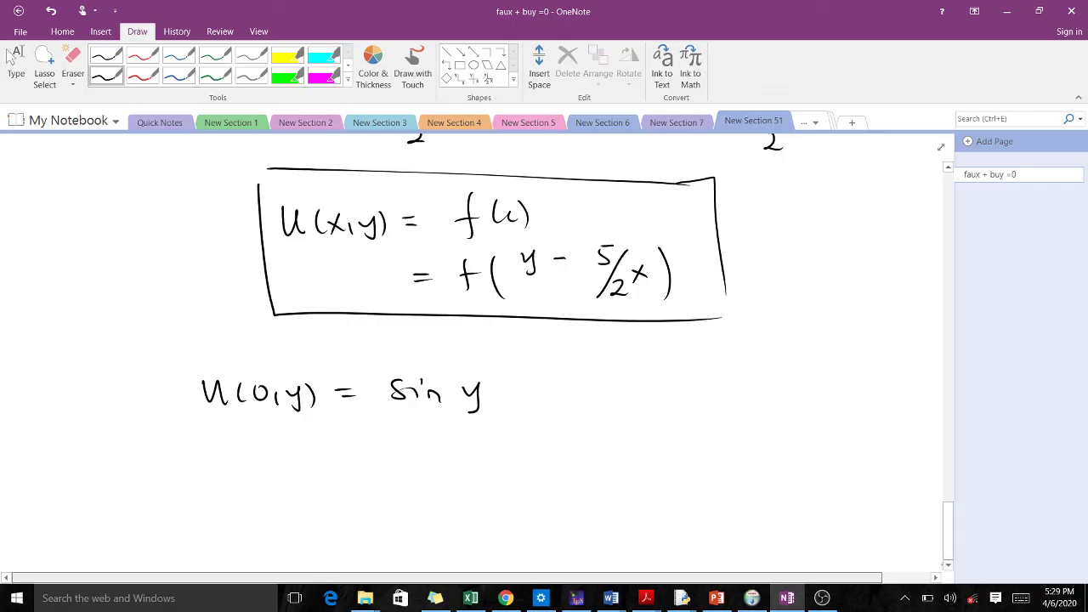
Write u(0,y) = f(y) = sin y on the next line.
{"action": "left_click_drag", "start_coordinate": [255, 445], "coordinate": [274, 464]}
{"action": "mouse_move", "coordinate": [294, 442]}
{"action": "left_mouse_down"}
{"action": "mouse_move", "coordinate": [289, 461]}
{"action": "mouse_move", "coordinate": [302, 447]}
{"action": "left_mouse_up"}
{"action": "mouse_move", "coordinate": [323, 450]}
{"action": "left_mouse_down"}
{"action": "mouse_move", "coordinate": [320, 464]}
{"action": "mouse_move", "coordinate": [338, 462]}
{"action": "left_mouse_up"}
{"action": "mouse_move", "coordinate": [345, 449]}
{"action": "left_mouse_down"}
{"action": "mouse_move", "coordinate": [338, 474]}
{"action": "mouse_move", "coordinate": [408, 443]}
{"action": "mouse_move", "coordinate": [442, 462]}
{"action": "left_mouse_up"}
{"action": "left_click_drag", "start_coordinate": [432, 445], "coordinate": [482, 449]}
{"action": "mouse_move", "coordinate": [486, 437]}
{"action": "left_mouse_down"}
{"action": "mouse_move", "coordinate": [484, 466]}
{"action": "mouse_move", "coordinate": [546, 435]}
{"action": "left_mouse_up"}
{"action": "left_click_drag", "start_coordinate": [530, 444], "coordinate": [611, 448]}
{"action": "left_click_drag", "start_coordinate": [618, 447], "coordinate": [643, 450]}
{"action": "left_click_drag", "start_coordinate": [648, 434], "coordinate": [653, 447]}
{"action": "left_click_drag", "start_coordinate": [660, 431], "coordinate": [656, 460]}
Start the particular solution line u(x,y) = sin( further down the page.
{"action": "scroll", "coordinate": [944, 568], "scroll_direction": "down", "scroll_amount": 3}
{"action": "mouse_move", "coordinate": [238, 394]}
{"action": "left_mouse_down"}
{"action": "mouse_move", "coordinate": [241, 407]}
{"action": "mouse_move", "coordinate": [261, 396]}
{"action": "left_mouse_up"}
{"action": "mouse_move", "coordinate": [275, 393]}
{"action": "left_mouse_down"}
{"action": "mouse_move", "coordinate": [274, 412]}
{"action": "mouse_move", "coordinate": [299, 415]}
{"action": "left_mouse_up"}
{"action": "mouse_move", "coordinate": [299, 399]}
{"action": "left_mouse_down"}
{"action": "mouse_move", "coordinate": [287, 415]}
{"action": "mouse_move", "coordinate": [313, 415]}
{"action": "left_mouse_up"}
{"action": "mouse_move", "coordinate": [318, 404]}
{"action": "left_mouse_down"}
{"action": "mouse_move", "coordinate": [334, 426]}
{"action": "mouse_move", "coordinate": [348, 416]}
{"action": "left_mouse_up"}
{"action": "left_click_drag", "start_coordinate": [367, 403], "coordinate": [381, 403]}
{"action": "mouse_move", "coordinate": [447, 397]}
{"action": "left_mouse_down"}
{"action": "mouse_move", "coordinate": [435, 416]}
{"action": "mouse_move", "coordinate": [481, 416]}
{"action": "left_mouse_up"}
{"action": "mouse_move", "coordinate": [520, 385]}
{"action": "left_mouse_down"}
{"action": "mouse_move", "coordinate": [511, 414]}
{"action": "mouse_move", "coordinate": [547, 474]}
{"action": "left_mouse_up"}
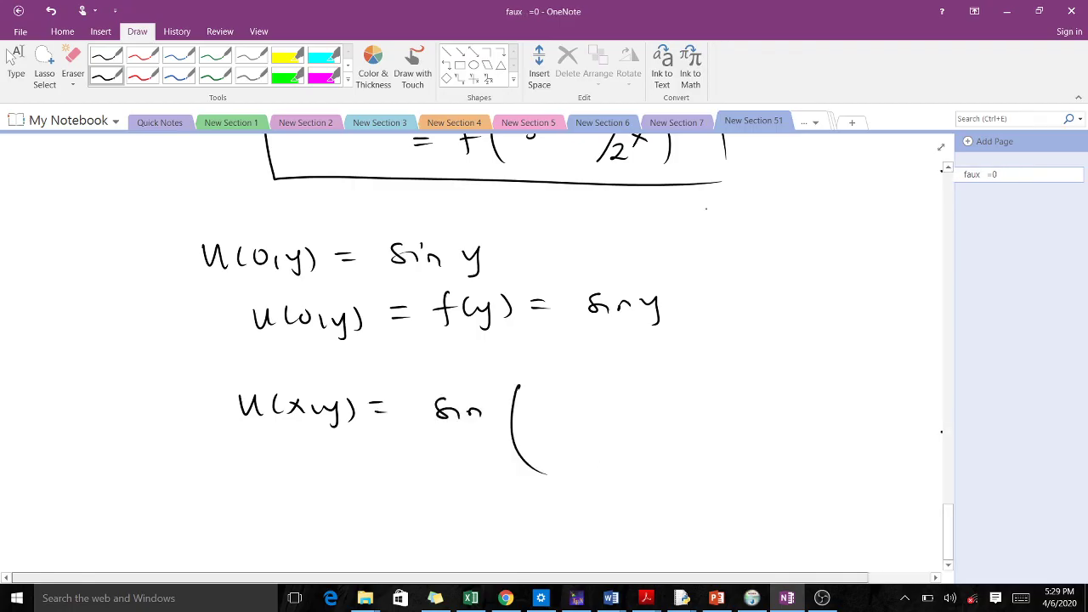
{"action": "scroll", "coordinate": [476, 357], "scroll_direction": "up", "scroll_amount": 9}
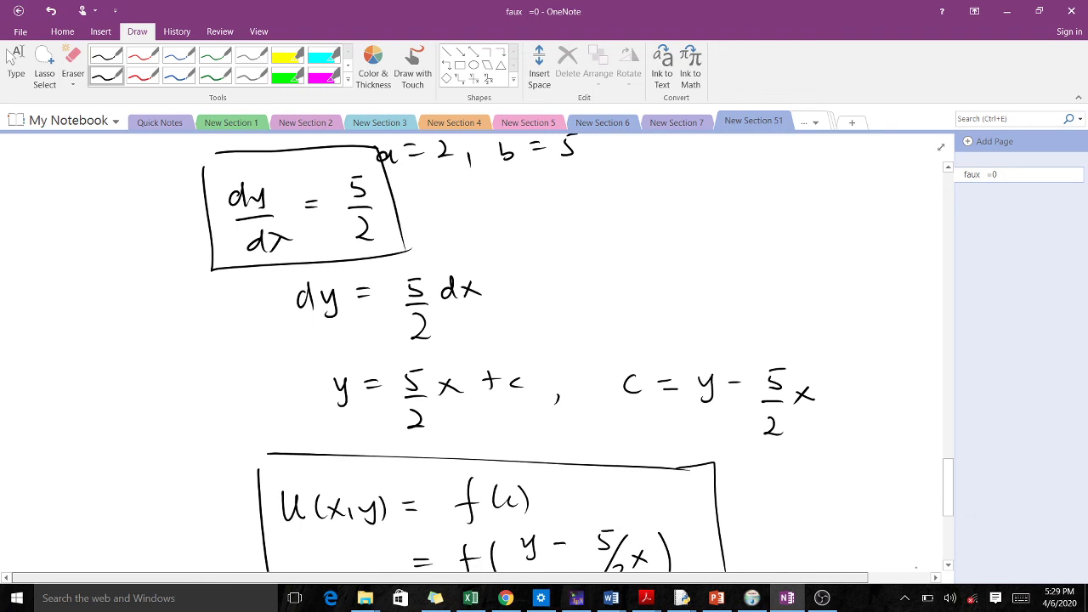
{"action": "scroll", "coordinate": [577, 352], "scroll_direction": "down", "scroll_amount": 3}
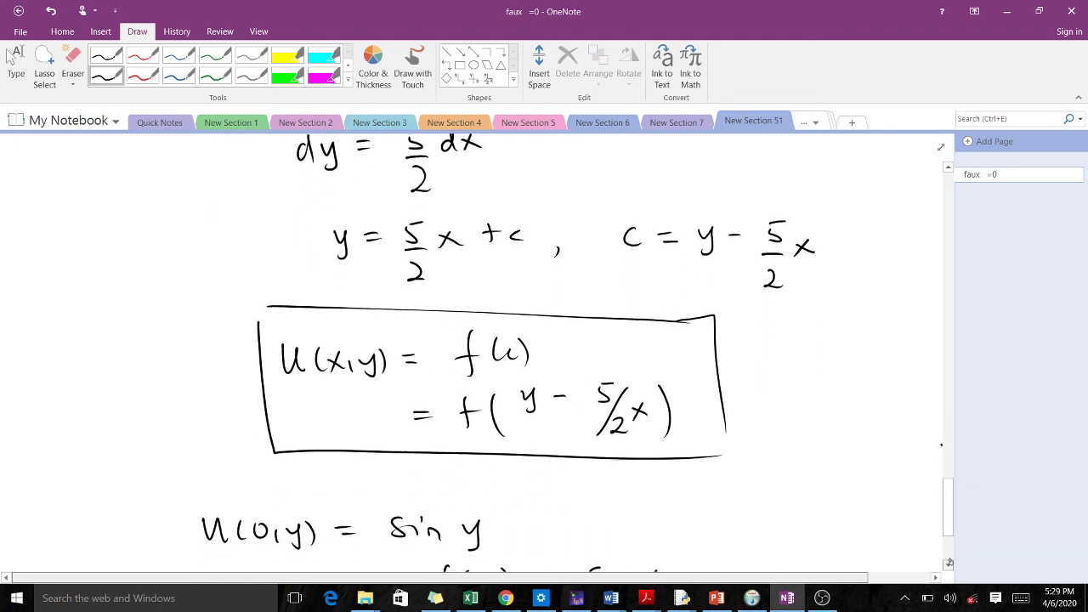
{"action": "scroll", "coordinate": [577, 353], "scroll_direction": "down", "scroll_amount": 4}
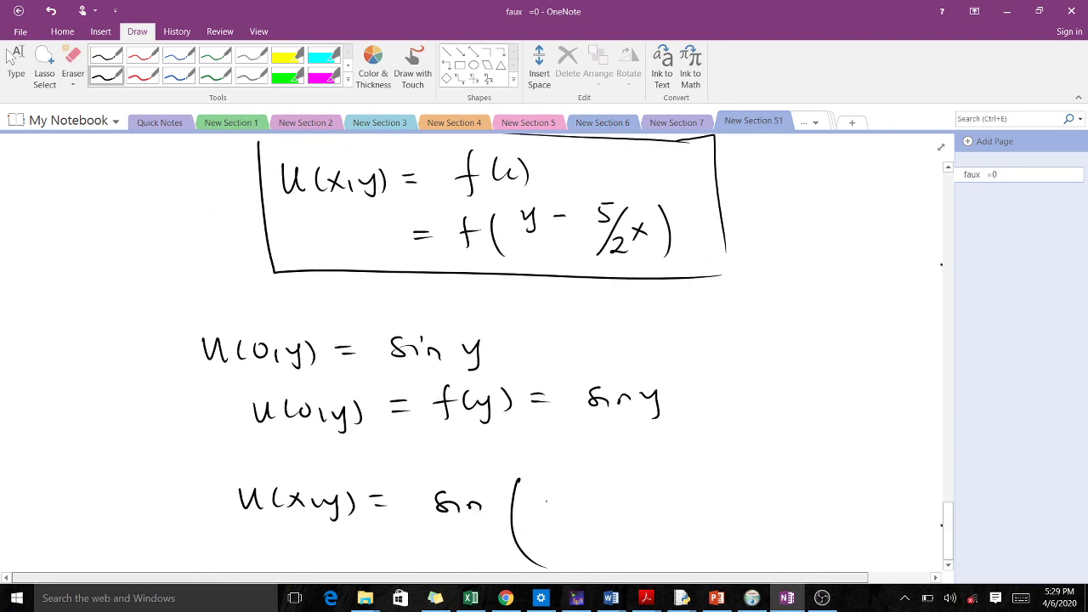
Complete the particular solution as sin(y − 5/2 x) and draw a box around it.
{"action": "mouse_move", "coordinate": [541, 484]}
{"action": "left_mouse_down"}
{"action": "mouse_move", "coordinate": [548, 512]}
{"action": "mouse_move", "coordinate": [635, 477]}
{"action": "mouse_move", "coordinate": [616, 496]}
{"action": "left_mouse_up"}
{"action": "mouse_move", "coordinate": [640, 481]}
{"action": "left_mouse_down"}
{"action": "mouse_move", "coordinate": [607, 534]}
{"action": "mouse_move", "coordinate": [657, 519]}
{"action": "left_mouse_up"}
{"action": "left_click_drag", "start_coordinate": [663, 500], "coordinate": [647, 509]}
{"action": "left_click_drag", "start_coordinate": [673, 469], "coordinate": [673, 554]}
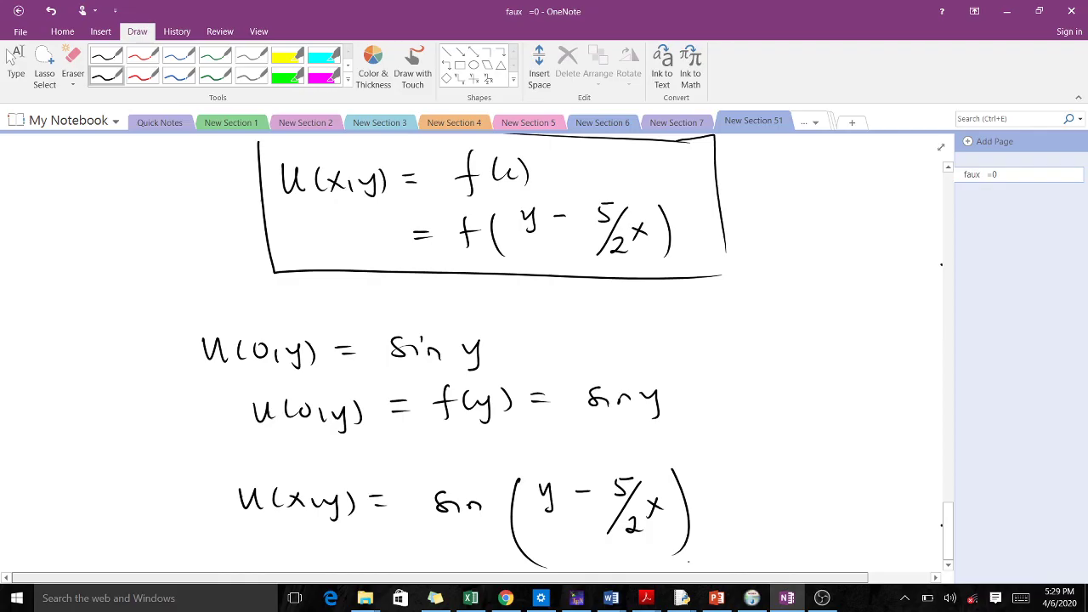
{"action": "scroll", "coordinate": [561, 353], "scroll_direction": "down", "scroll_amount": 3}
{"action": "mouse_move", "coordinate": [198, 315]}
{"action": "left_mouse_down"}
{"action": "mouse_move", "coordinate": [198, 403]}
{"action": "mouse_move", "coordinate": [756, 438]}
{"action": "left_mouse_up"}
{"action": "mouse_move", "coordinate": [220, 301]}
{"action": "left_mouse_down"}
{"action": "mouse_move", "coordinate": [753, 313]}
{"action": "mouse_move", "coordinate": [775, 421]}
{"action": "left_mouse_up"}
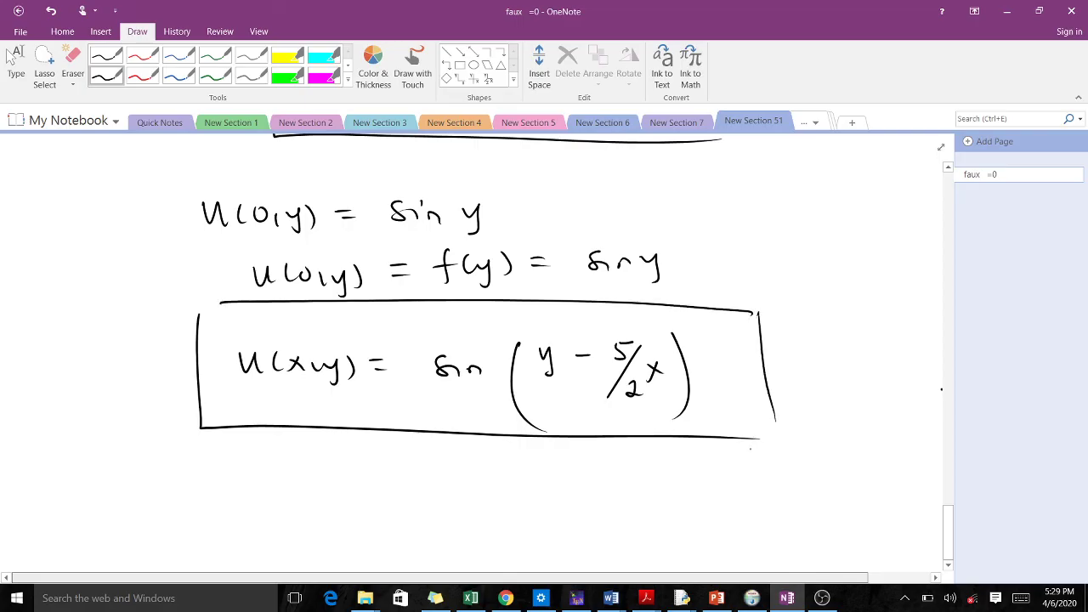
Handwrite the equation au_x + bu_y = 0 below the boxed solution.
{"action": "scroll", "coordinate": [561, 353], "scroll_direction": "down", "scroll_amount": 3}
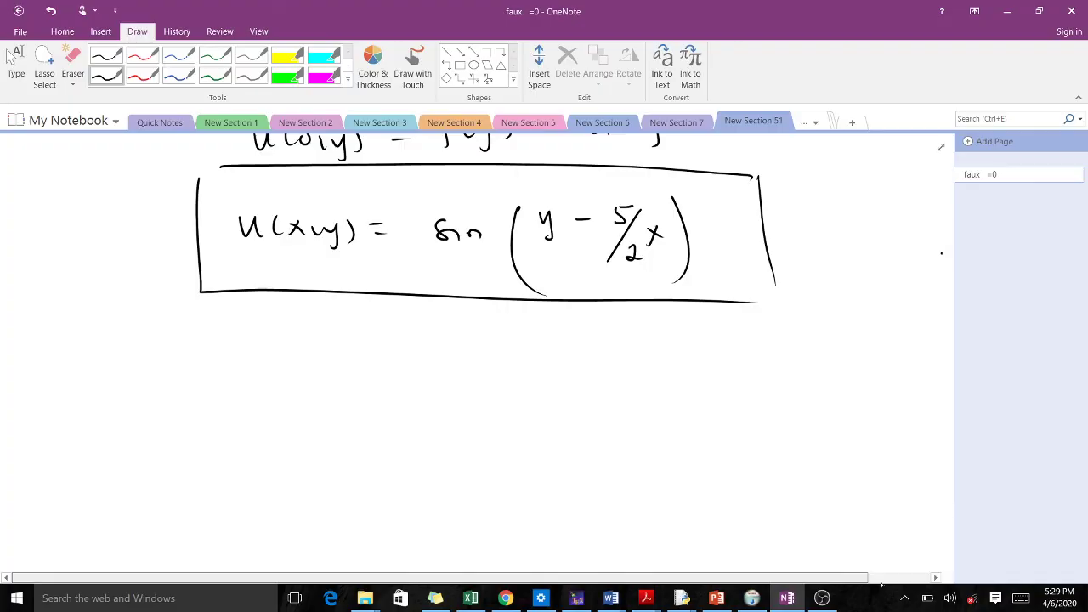
{"action": "mouse_move", "coordinate": [537, 393]}
{"action": "left_mouse_down"}
{"action": "mouse_move", "coordinate": [522, 402]}
{"action": "mouse_move", "coordinate": [540, 415]}
{"action": "left_mouse_up"}
{"action": "mouse_move", "coordinate": [547, 393]}
{"action": "left_mouse_down"}
{"action": "mouse_move", "coordinate": [557, 411]}
{"action": "mouse_move", "coordinate": [565, 389]}
{"action": "left_mouse_up"}
{"action": "mouse_move", "coordinate": [571, 396]}
{"action": "left_mouse_down"}
{"action": "mouse_move", "coordinate": [585, 414]}
{"action": "mouse_move", "coordinate": [571, 413]}
{"action": "mouse_move", "coordinate": [609, 420]}
{"action": "left_mouse_up"}
{"action": "left_click_drag", "start_coordinate": [602, 406], "coordinate": [620, 404]}
{"action": "left_click_drag", "start_coordinate": [629, 394], "coordinate": [641, 413]}
{"action": "mouse_move", "coordinate": [649, 396]}
{"action": "left_mouse_down"}
{"action": "mouse_move", "coordinate": [656, 414]}
{"action": "mouse_move", "coordinate": [670, 397]}
{"action": "left_mouse_up"}
{"action": "mouse_move", "coordinate": [673, 401]}
{"action": "left_mouse_down"}
{"action": "mouse_move", "coordinate": [685, 404]}
{"action": "mouse_move", "coordinate": [676, 426]}
{"action": "mouse_move", "coordinate": [722, 403]}
{"action": "mouse_move", "coordinate": [730, 411]}
{"action": "left_mouse_up"}
{"action": "left_click_drag", "start_coordinate": [755, 397], "coordinate": [752, 398]}
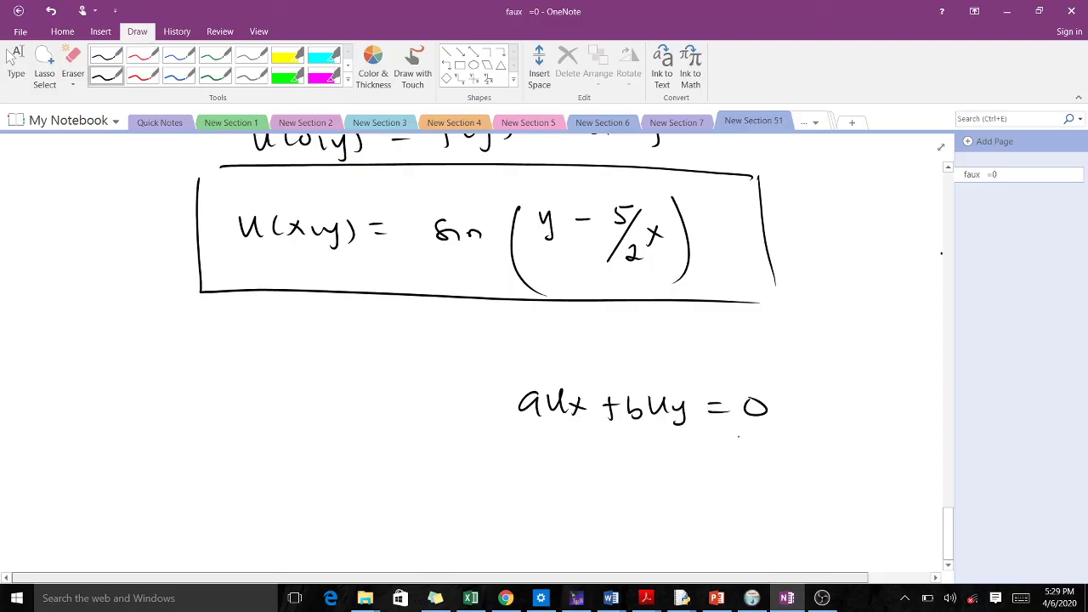